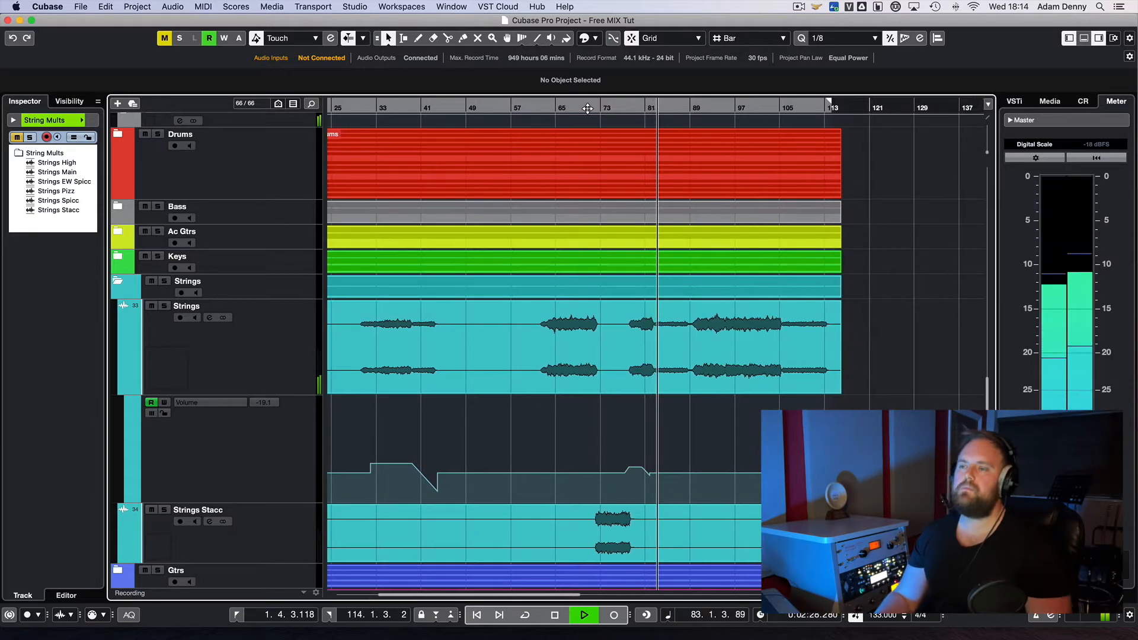
- Stop playback and point out the Strings and Strings Stacc tracks in the Strings folder by selecting each in turn
key(space)
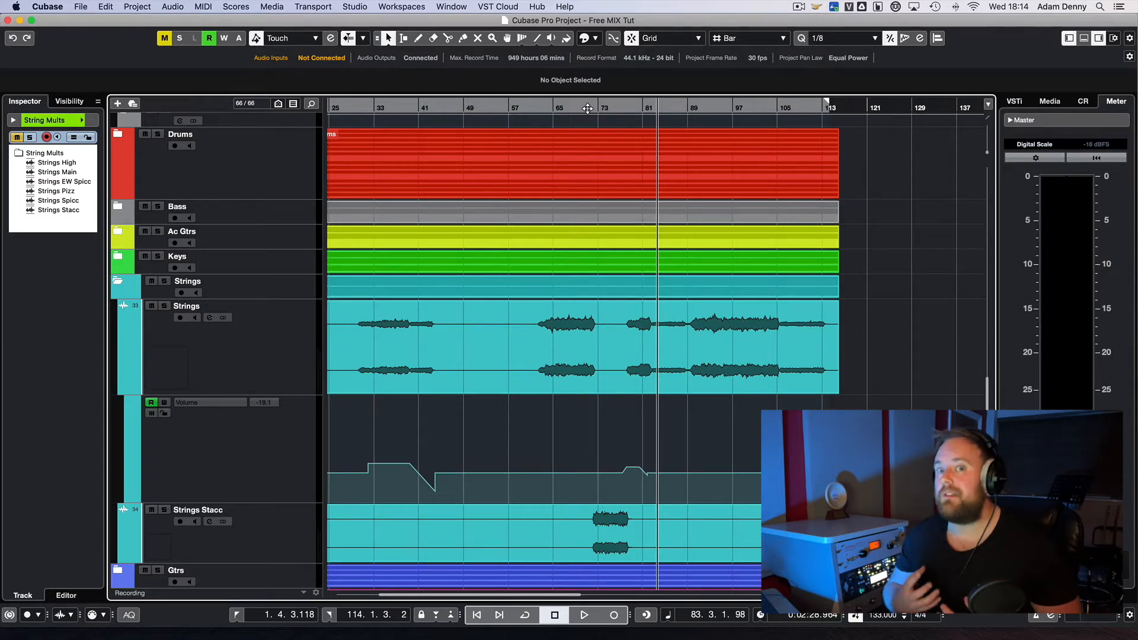
scroll(299, 274, down, 3)
click(299, 274)
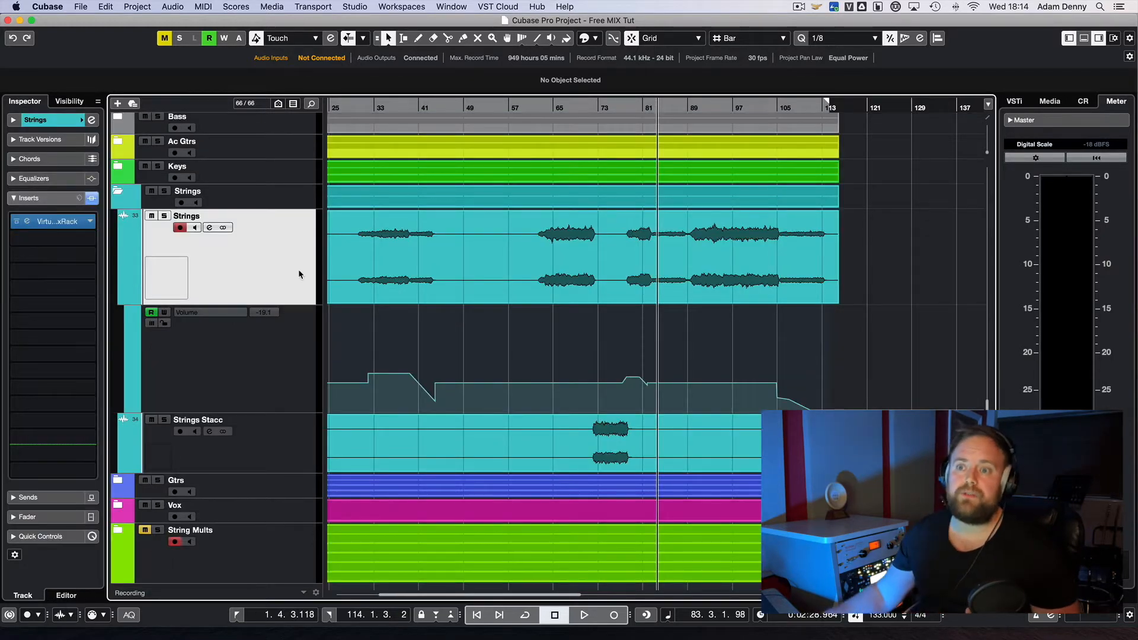
click(305, 448)
click(299, 275)
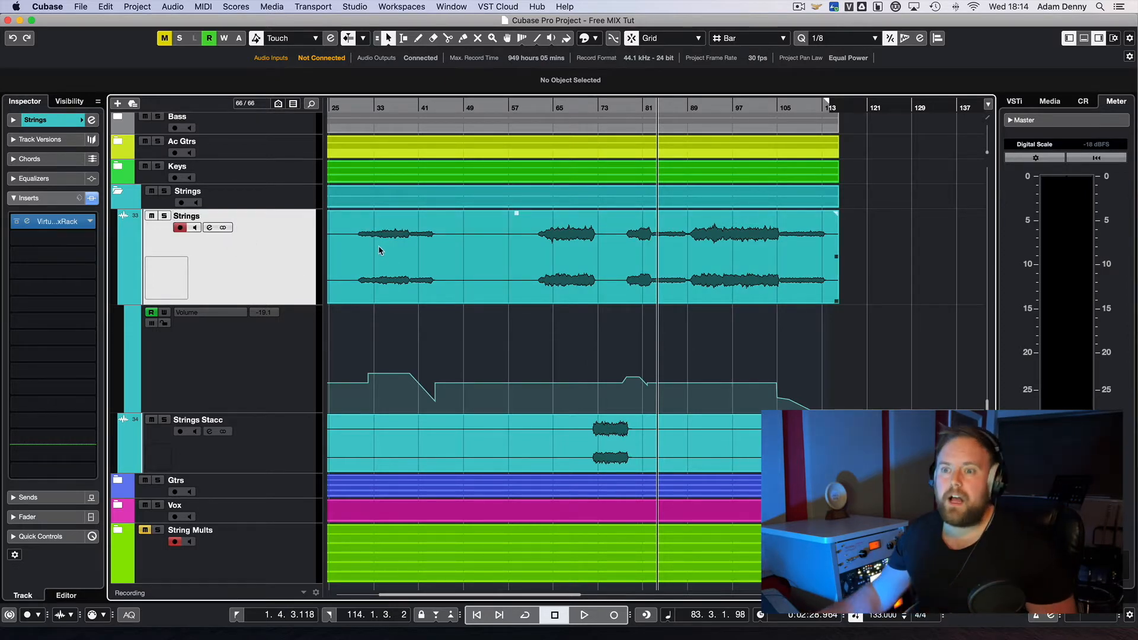
click(276, 452)
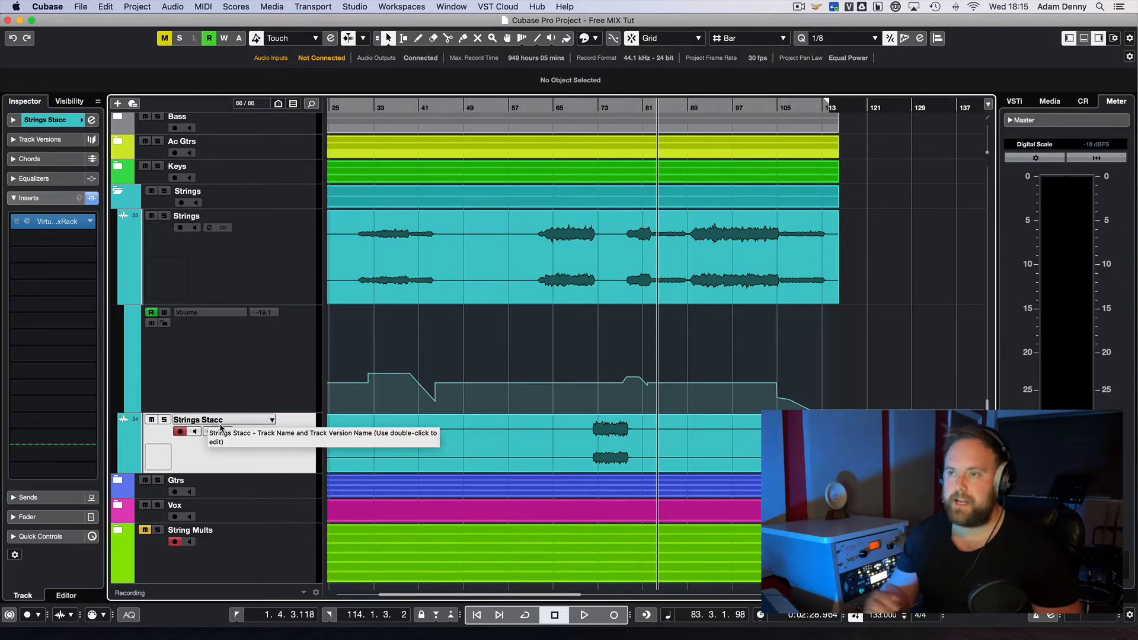
key(Up)
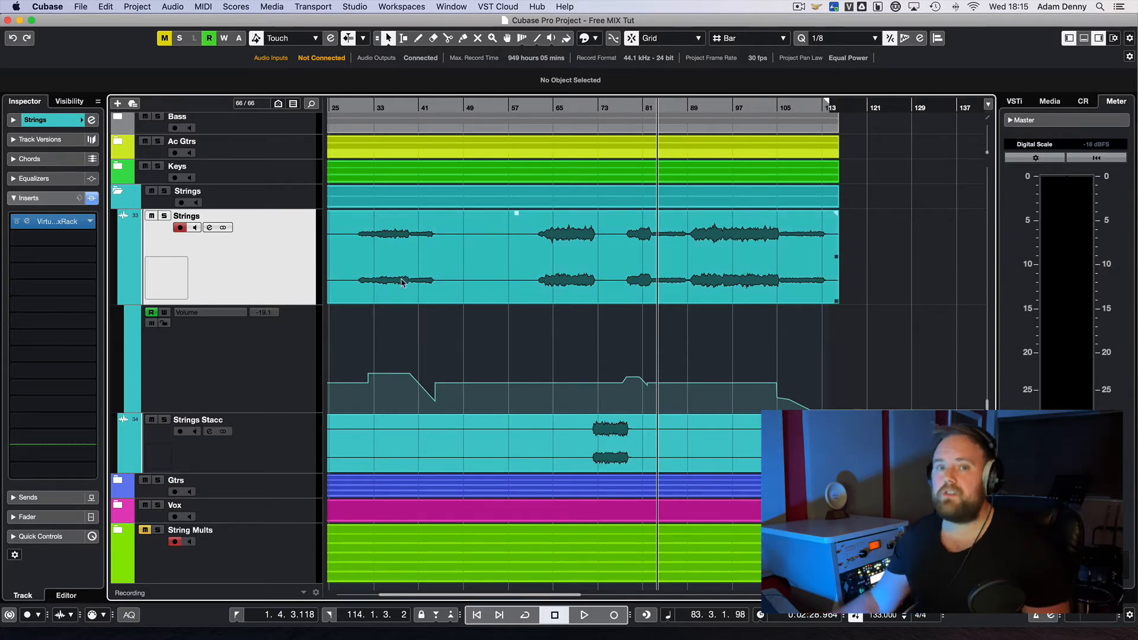
- Review the individual tracks in the String Mults folder, selecting Strings Main and Strings High
scroll(440, 292, down, 1)
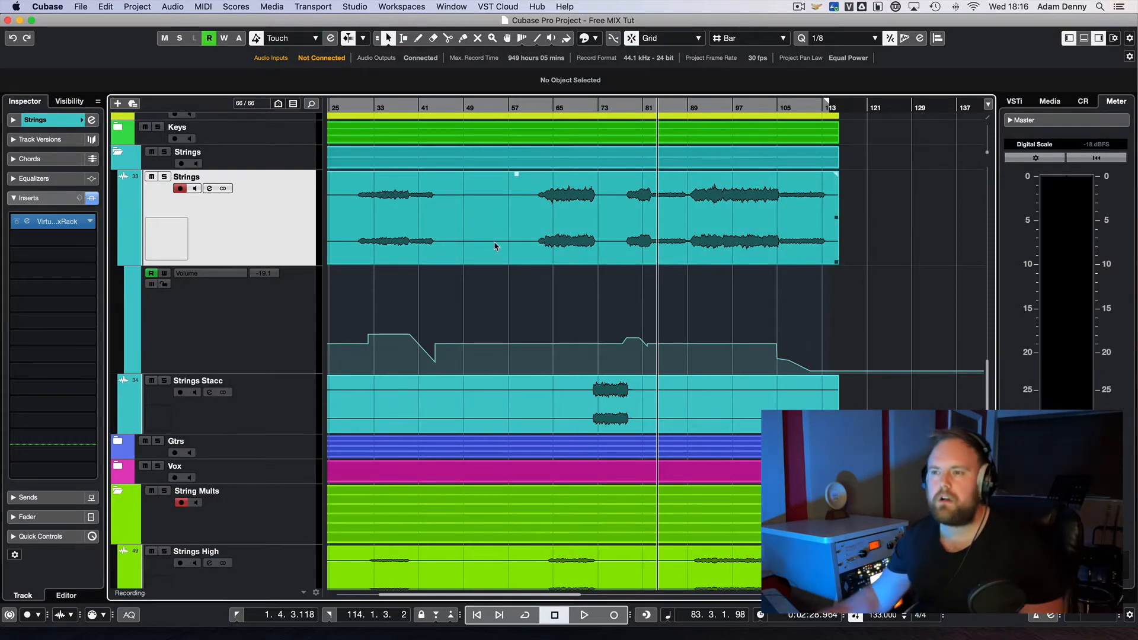
scroll(548, 198, down, 5)
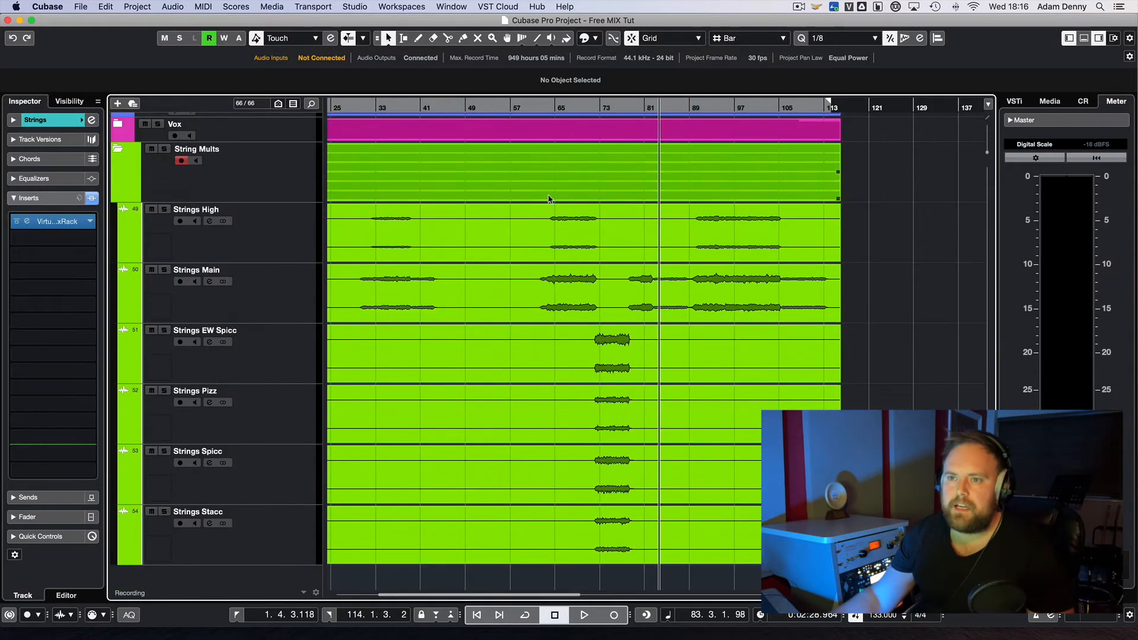
click(274, 294)
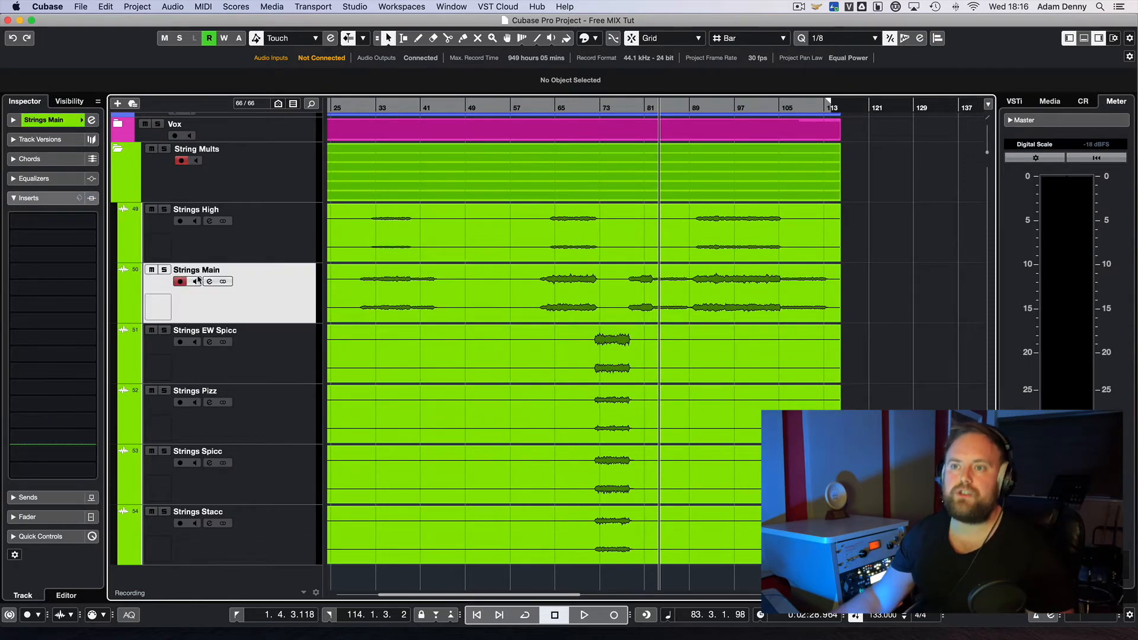
click(249, 236)
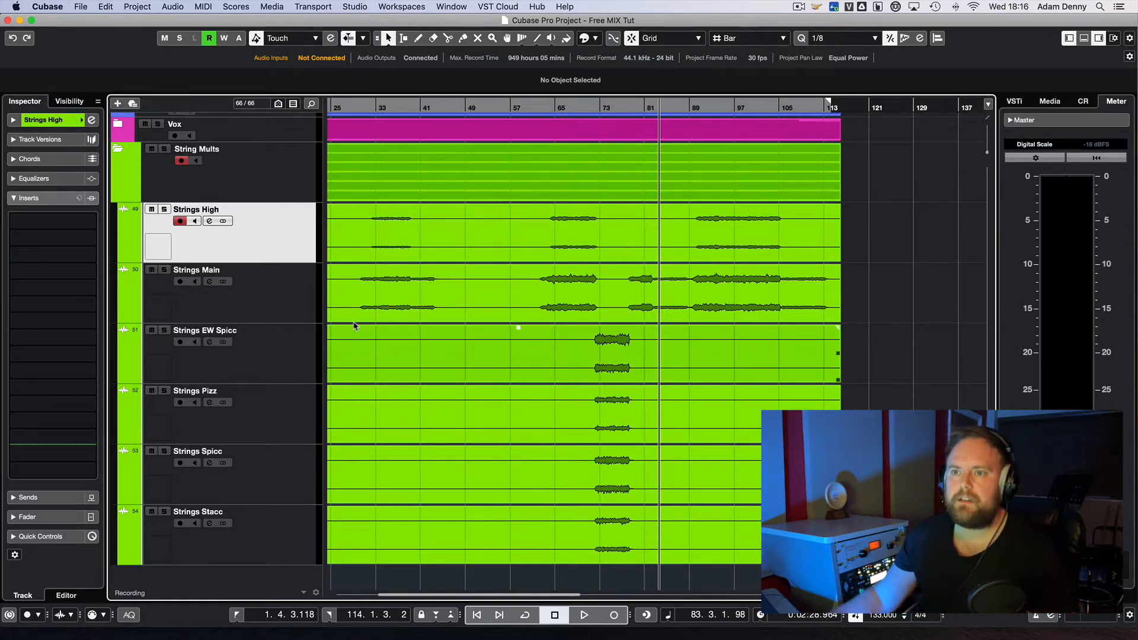
- Solo Strings Main and Strings High, play them from about bar 62, and stop playback
click(165, 270)
click(164, 210)
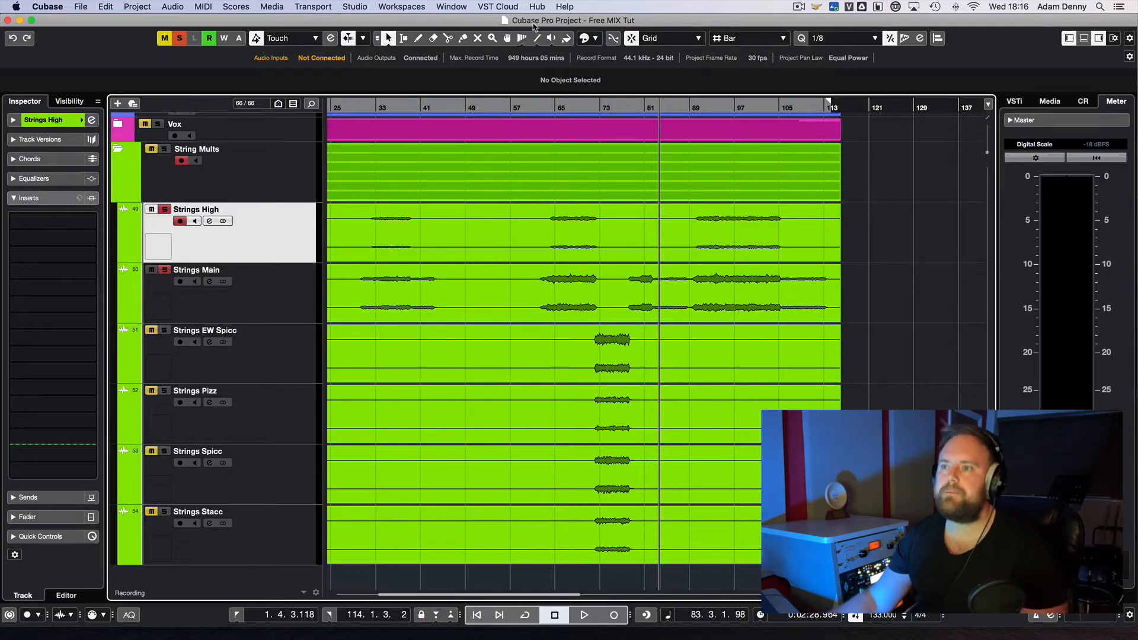
double_click(537, 107)
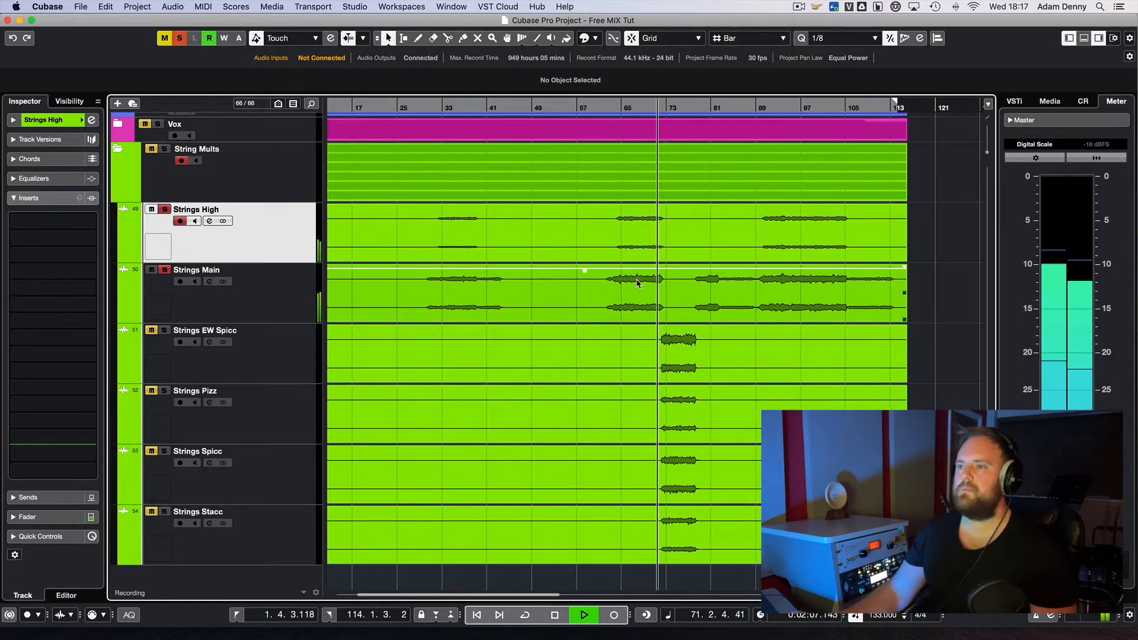
key(space)
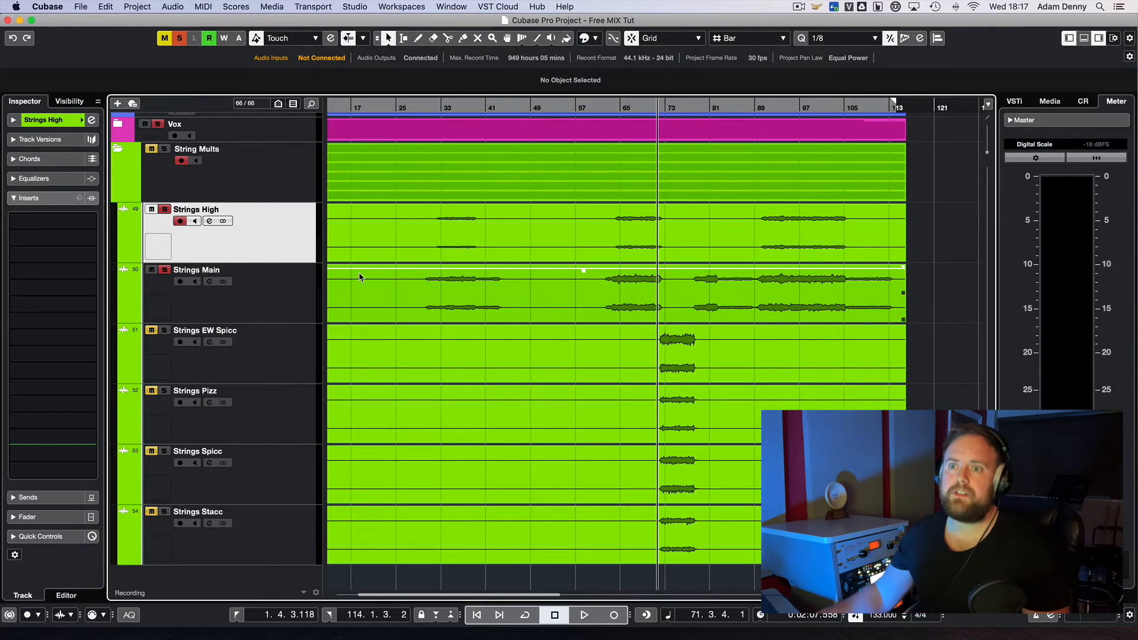
- Add the Vox folder to the soloed Strings High and Strings Main, listen to them together, and stop playback
scroll(435, 352, up, 8)
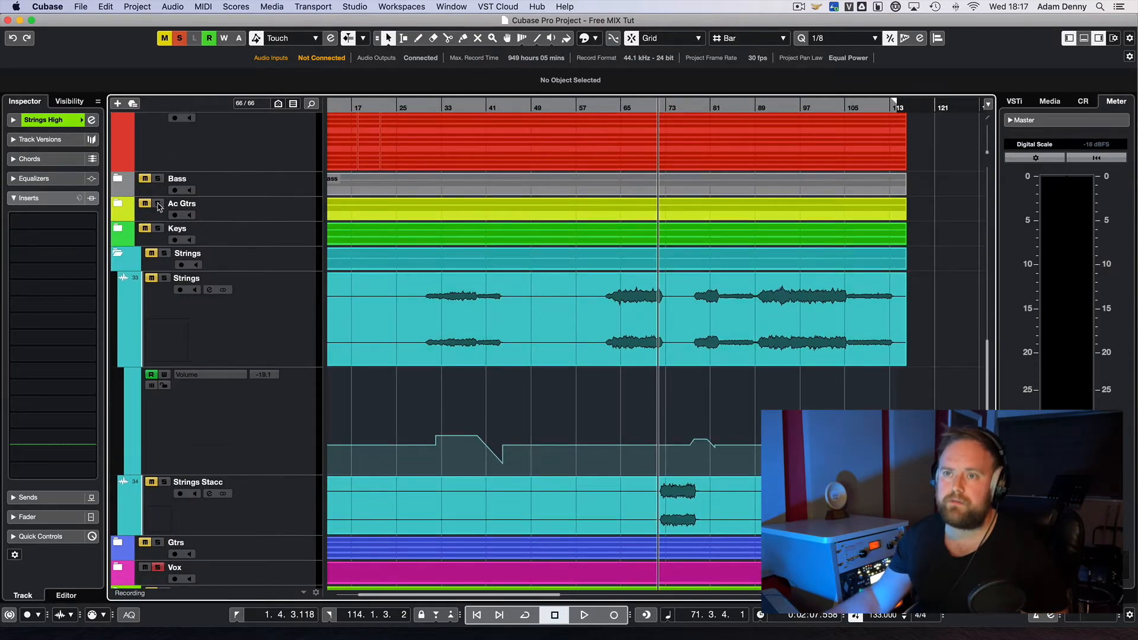
scroll(281, 238, down, 10)
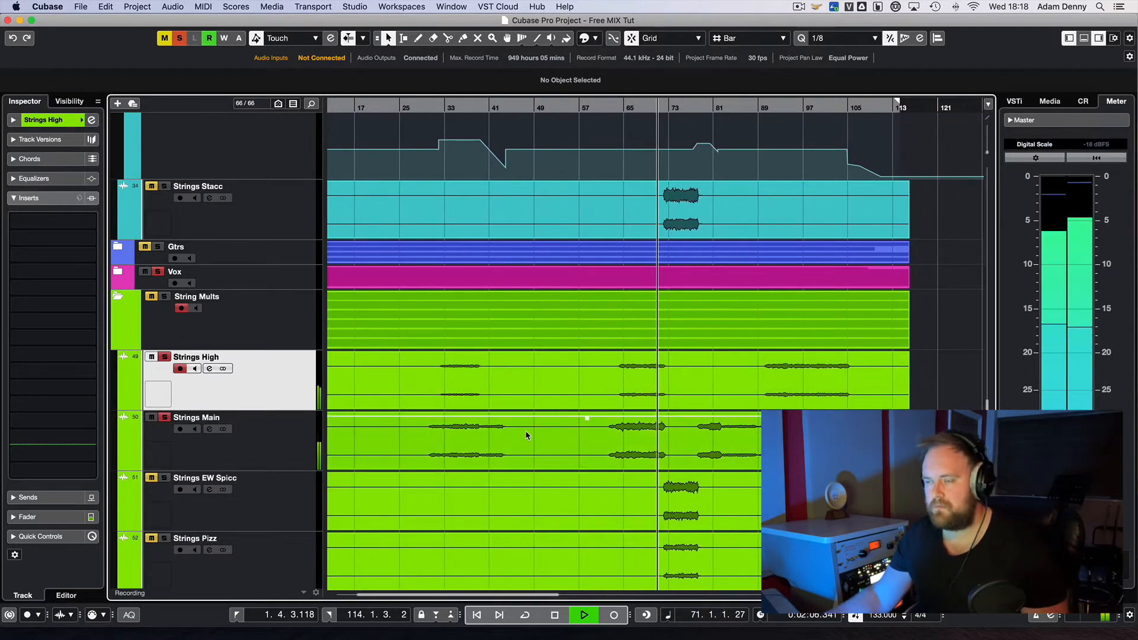
key(space)
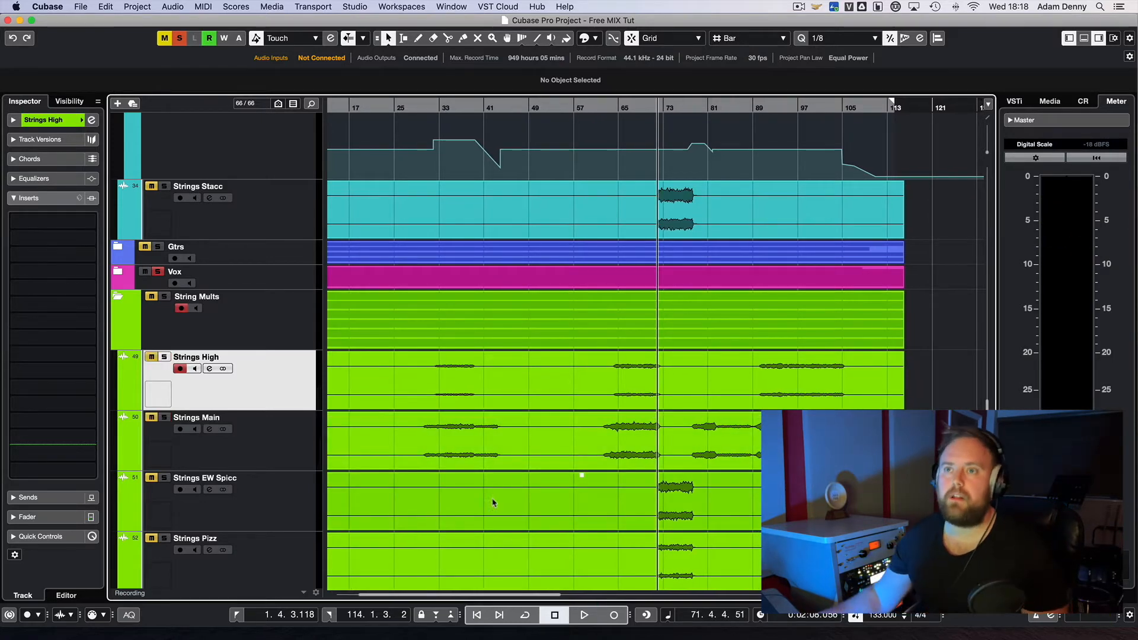
- Clear all solos and mutes, solo the Strings track with Ac Gtrs and Vox, and audition them from about bar 36
click(180, 38)
click(164, 38)
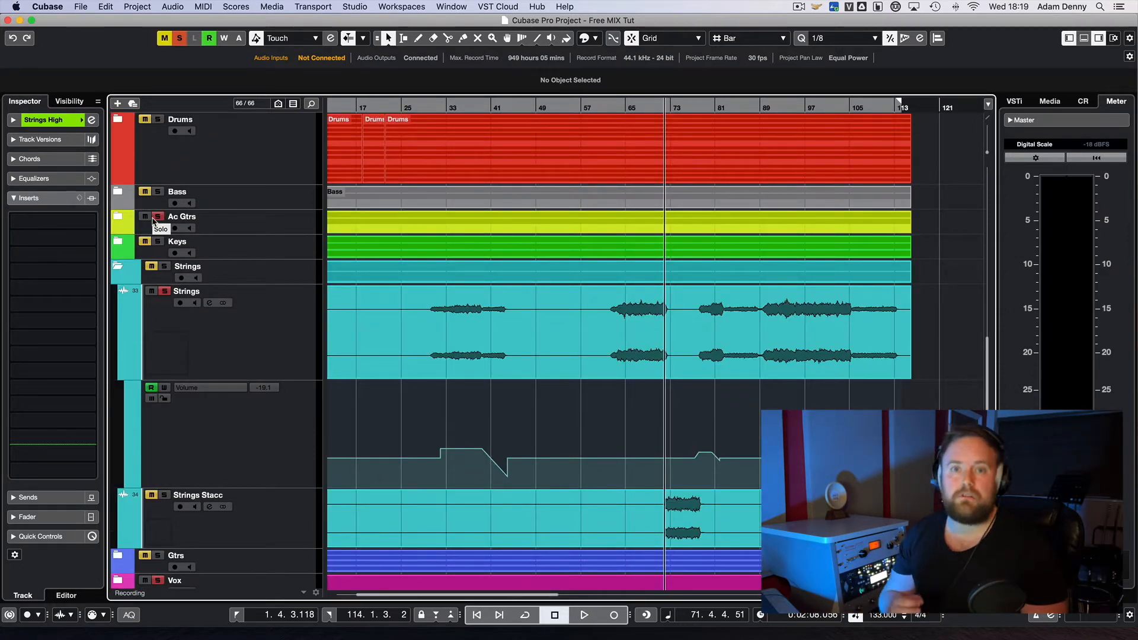
click(464, 108)
key(space)
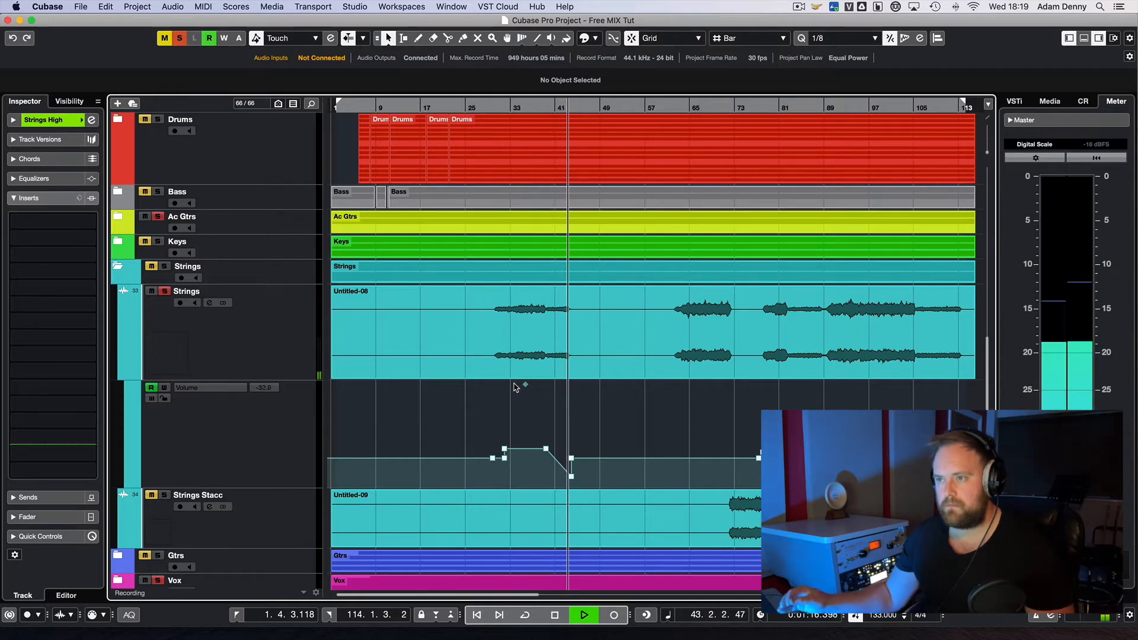
key(space)
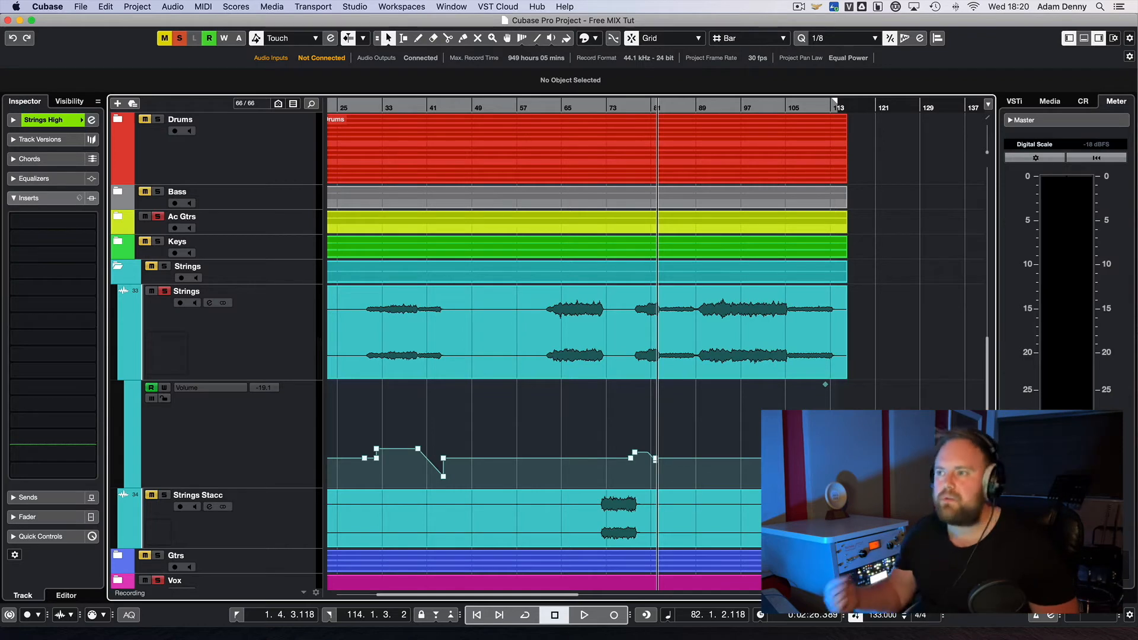
- Solo only the Strings Stacc track, listen to its short section, and stop playback
click(791, 319)
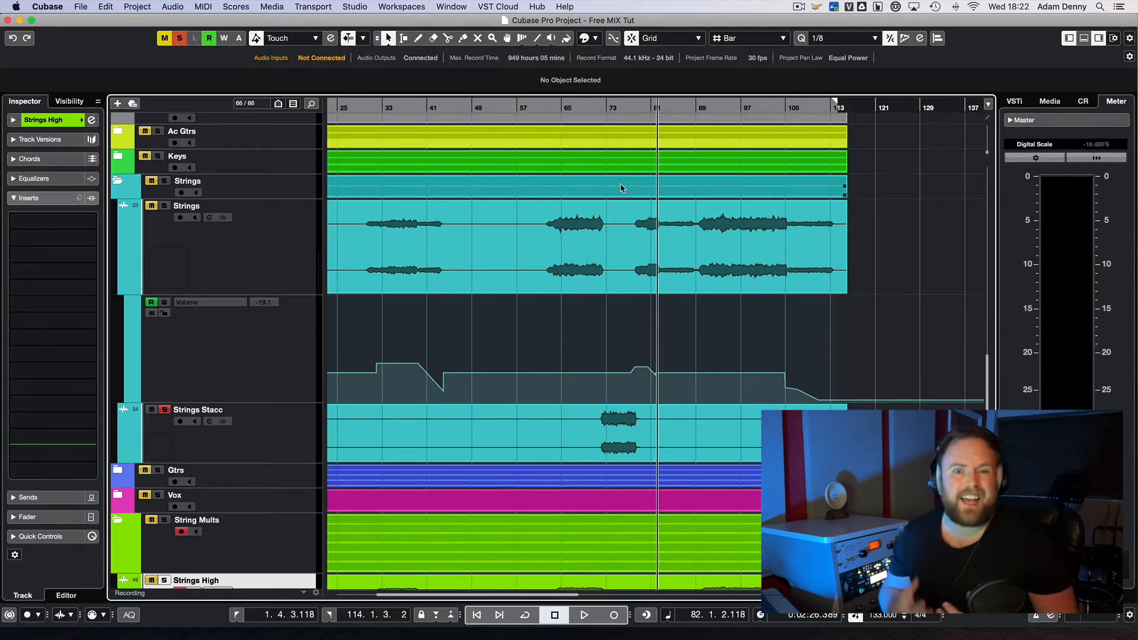
scroll(604, 169, down, 10)
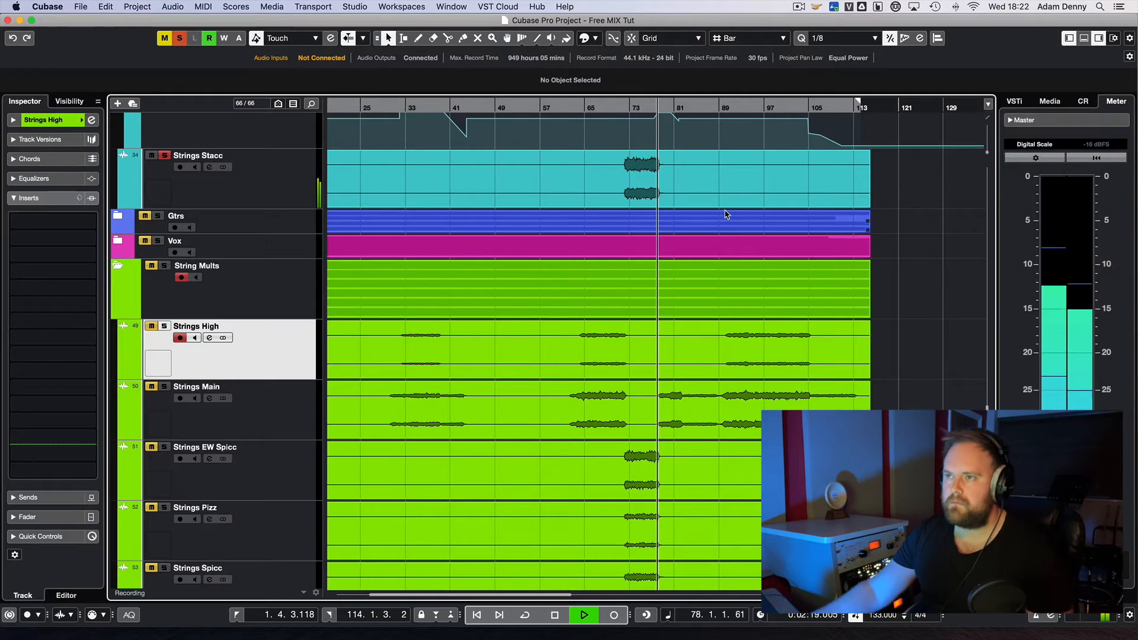
key(space)
- Add the Strings track to the Strings Stacc solo and play the transition between them from about bar 76
scroll(680, 302, up, 5)
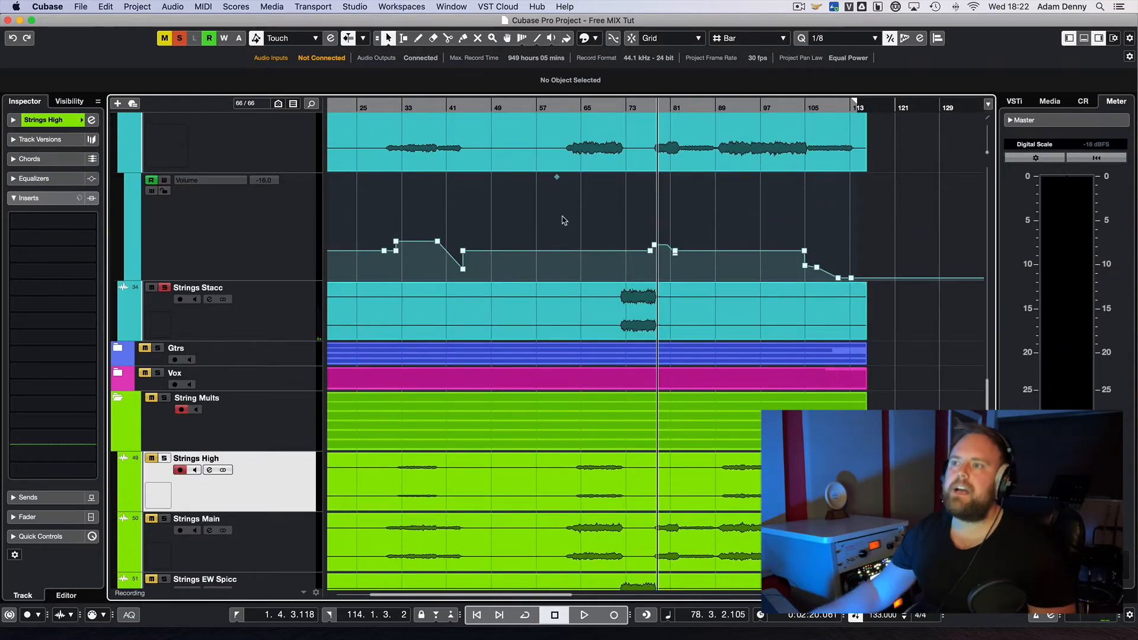
scroll(580, 246, up, 3)
click(165, 153)
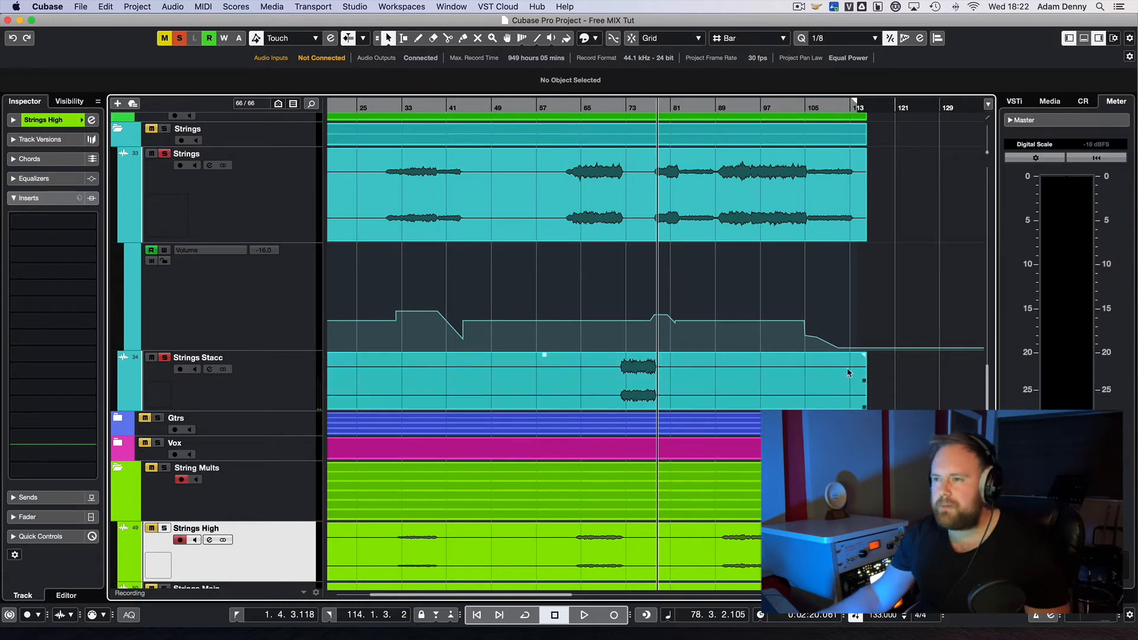
click(643, 105)
key(space)
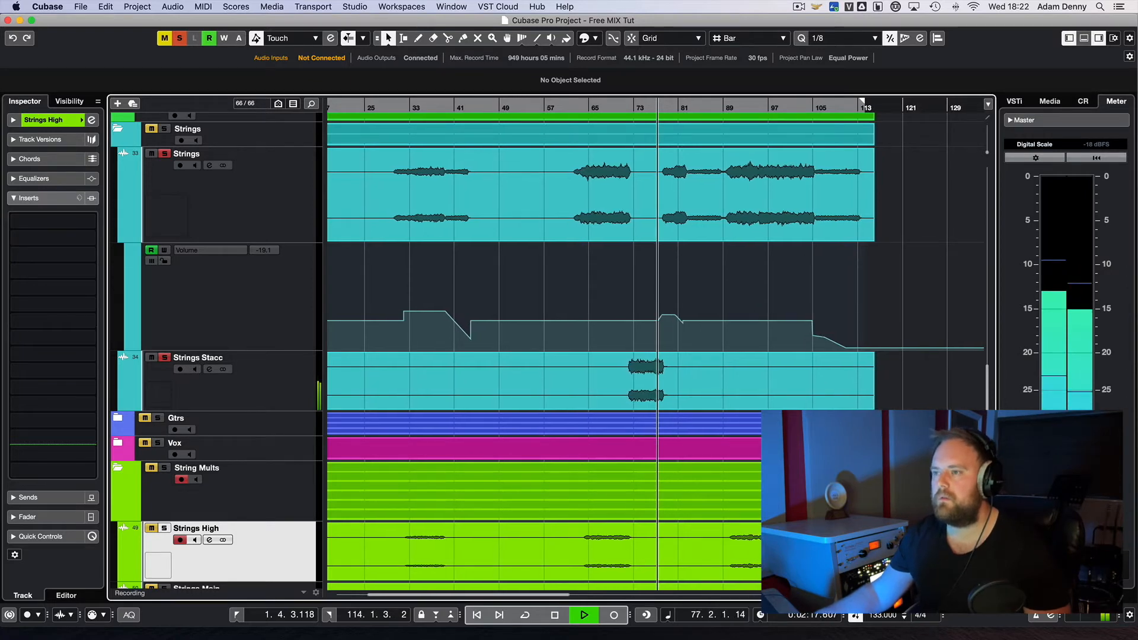
key(h)
key(h)
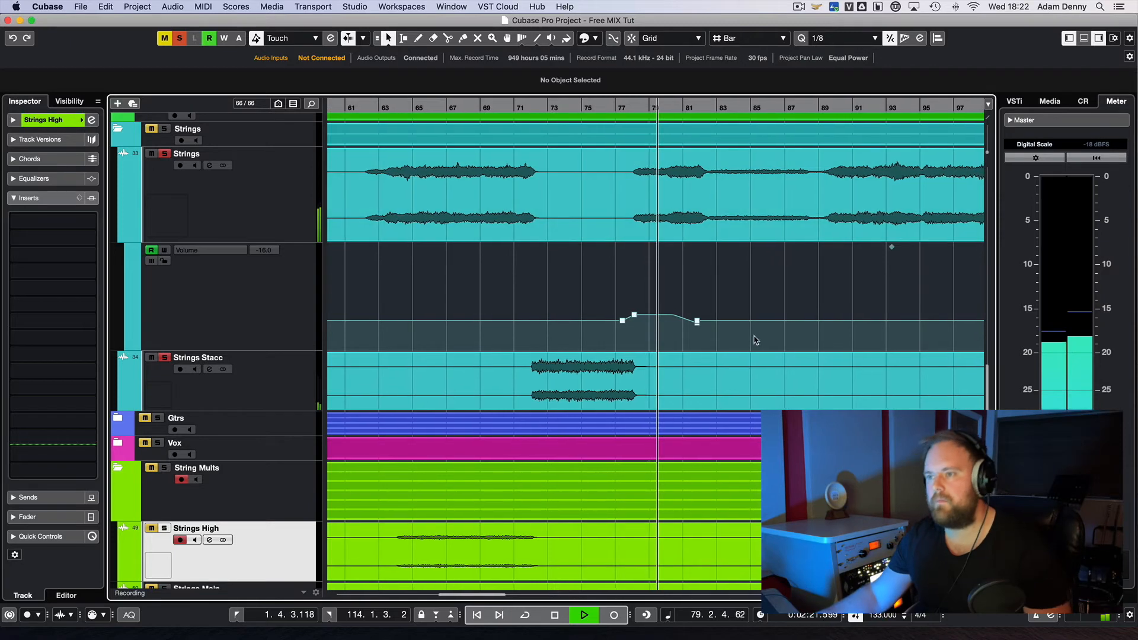
key(space)
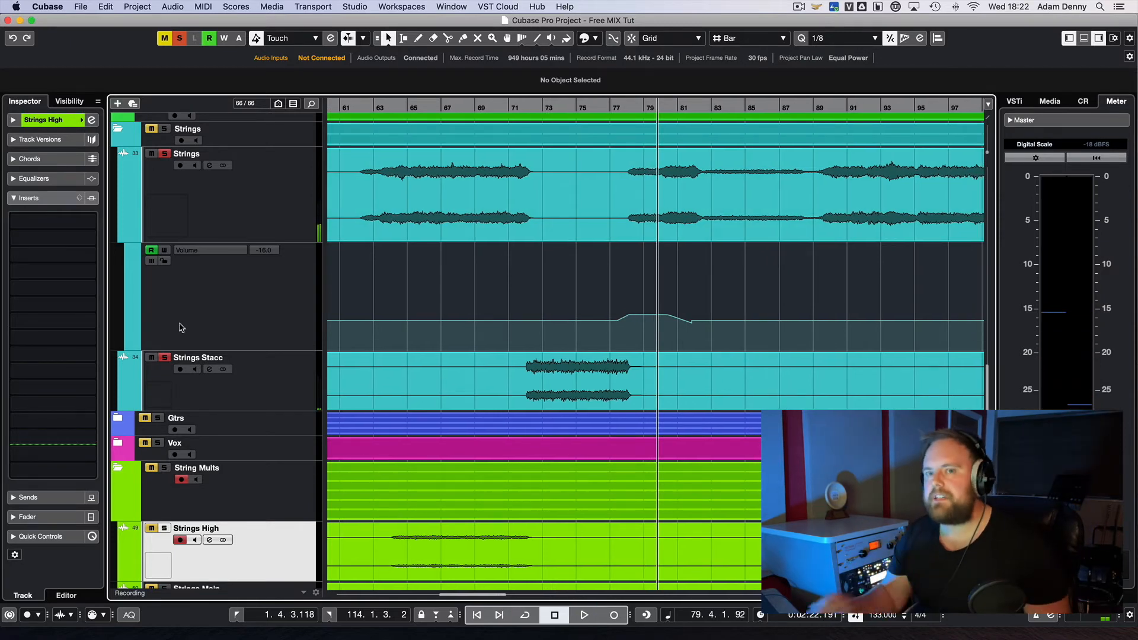
- Clear the current solos, solo Strings EW Spicc in String Mults, and play it from about bar 72
click(180, 41)
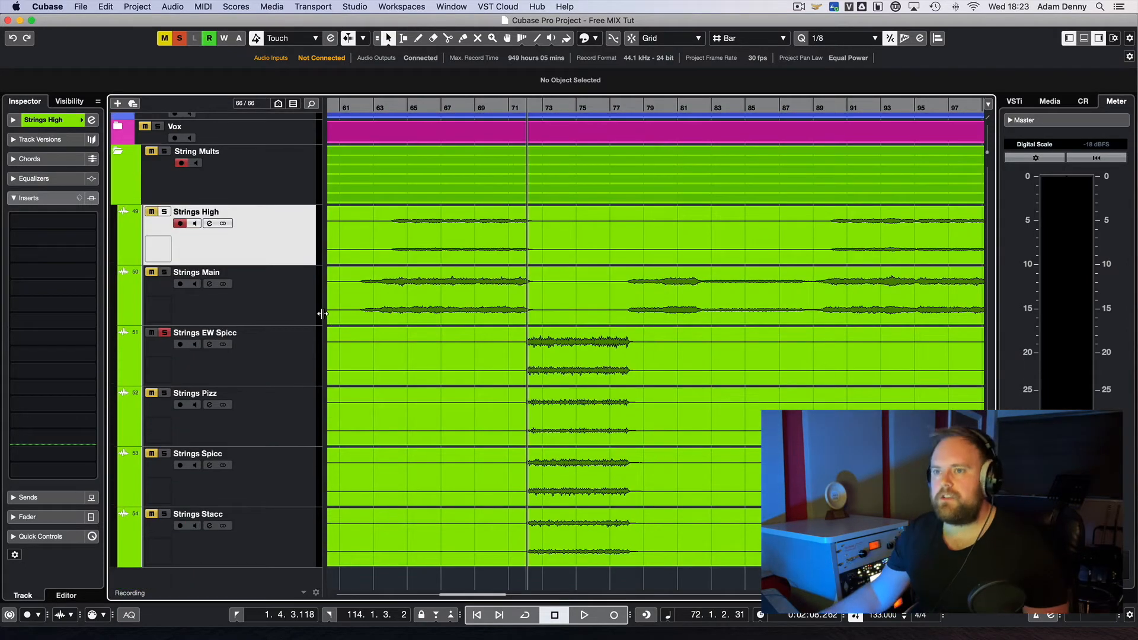
click(258, 370)
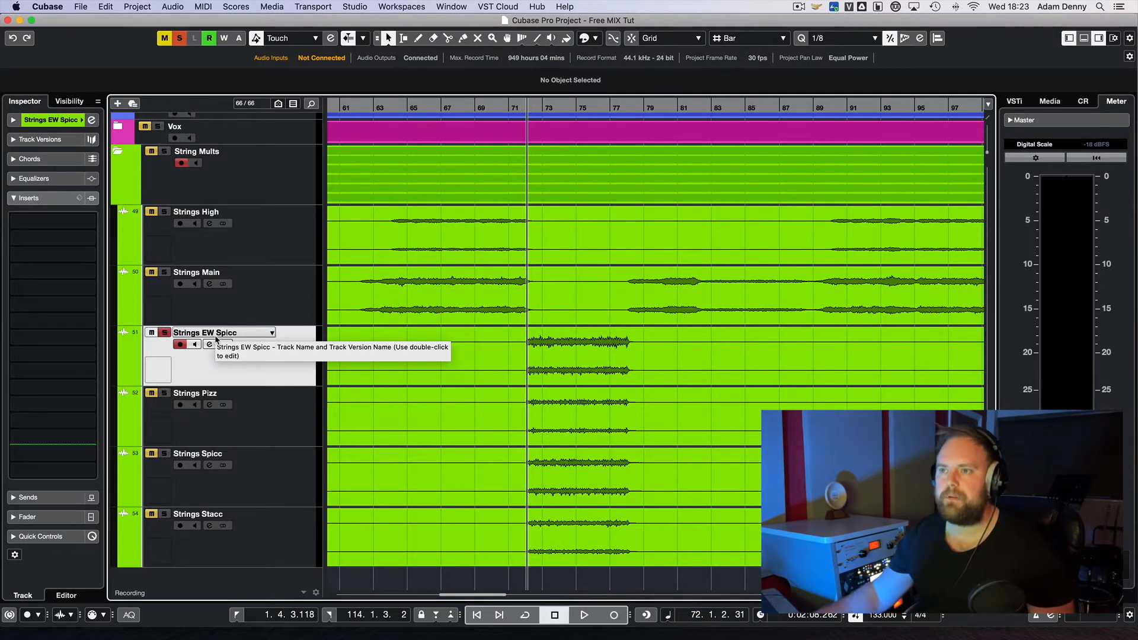
click(526, 109)
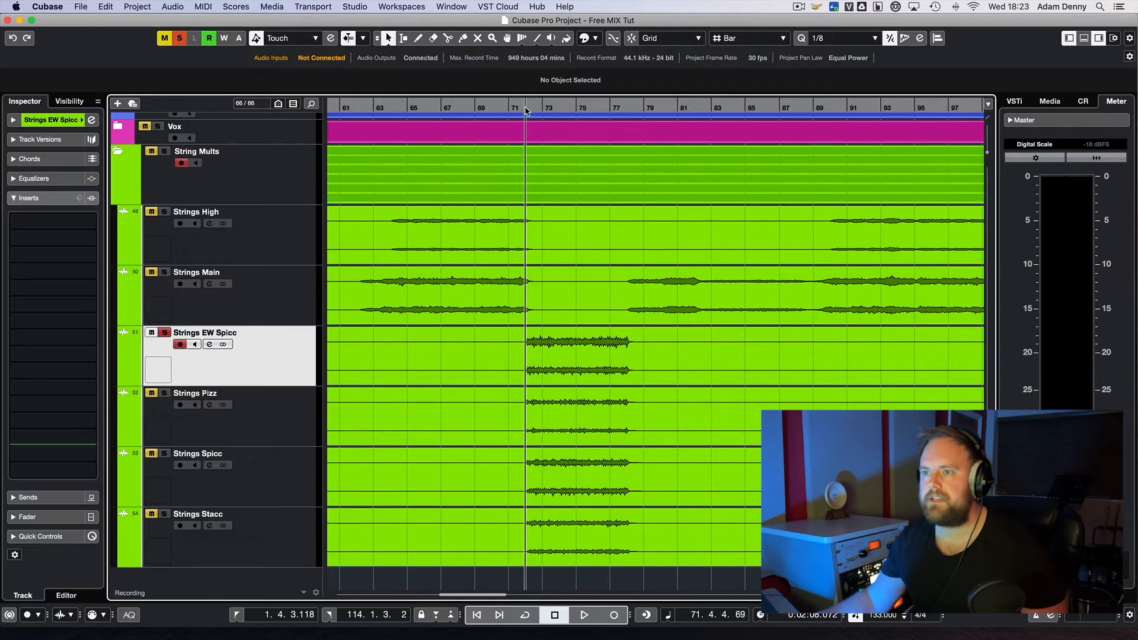
key(space)
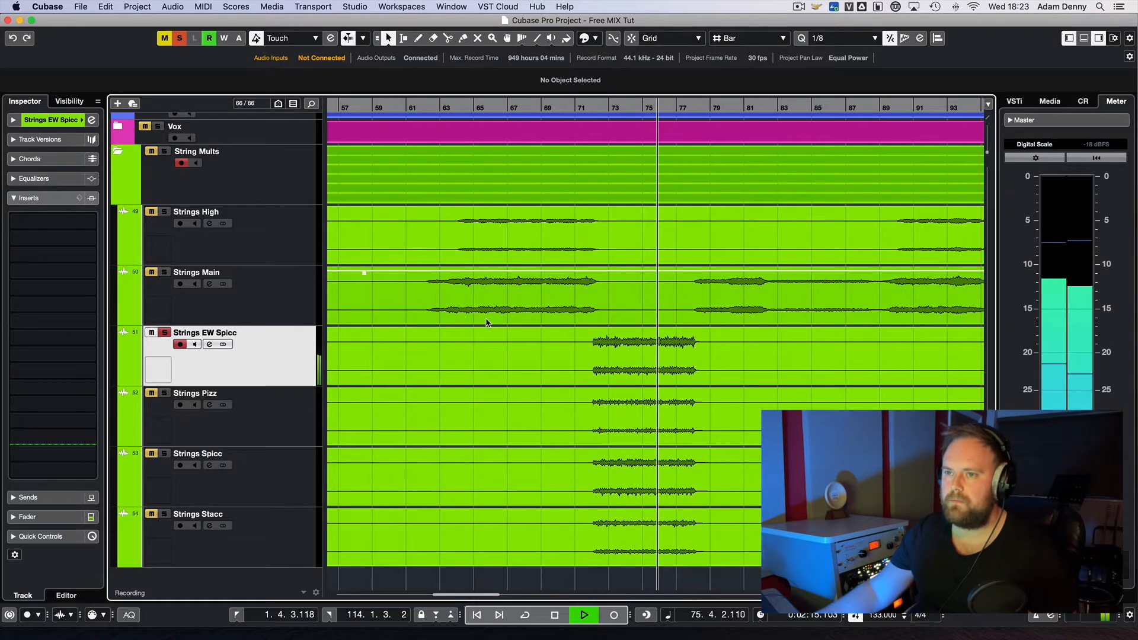
key(space)
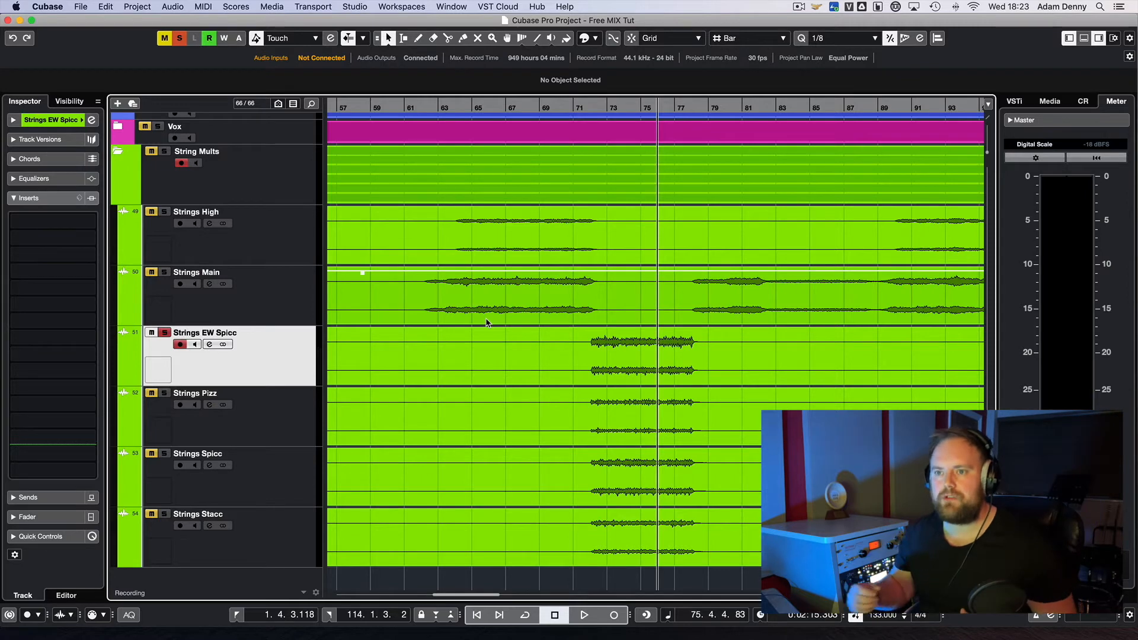
- Switch the solo from Strings EW Spicc to Strings Pizz and audition it from about bar 71
click(165, 333)
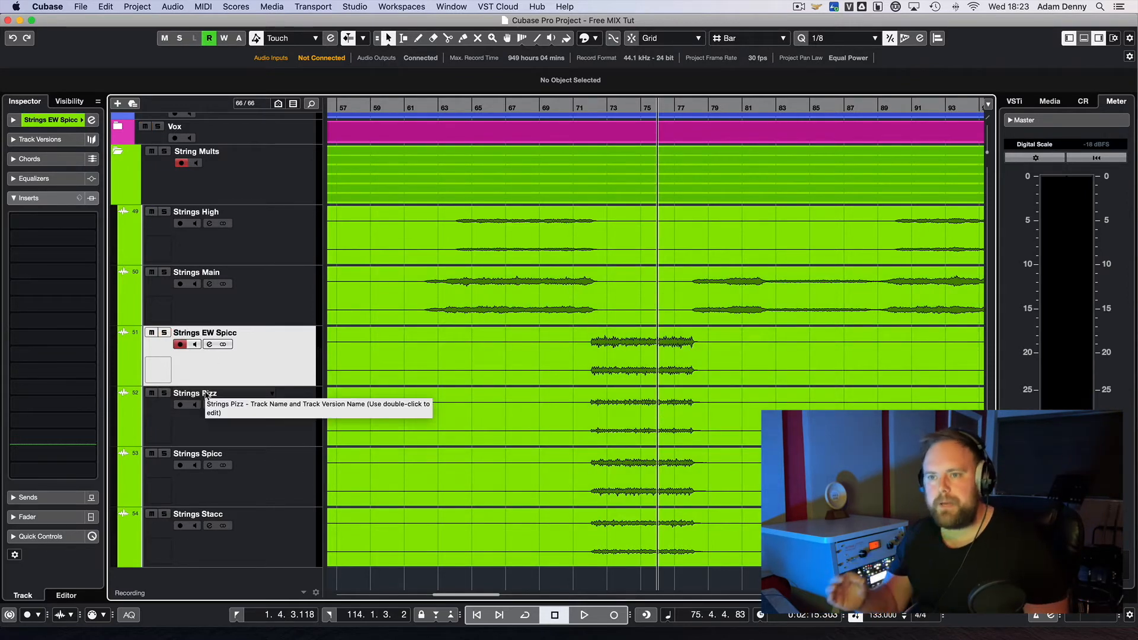
click(164, 393)
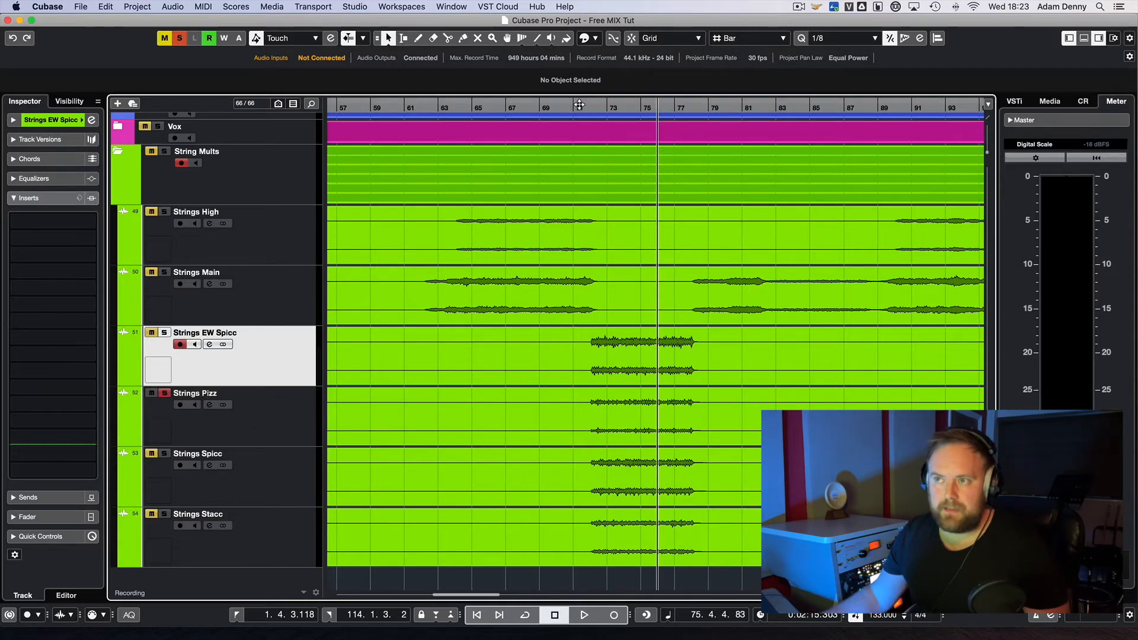
double_click(579, 104)
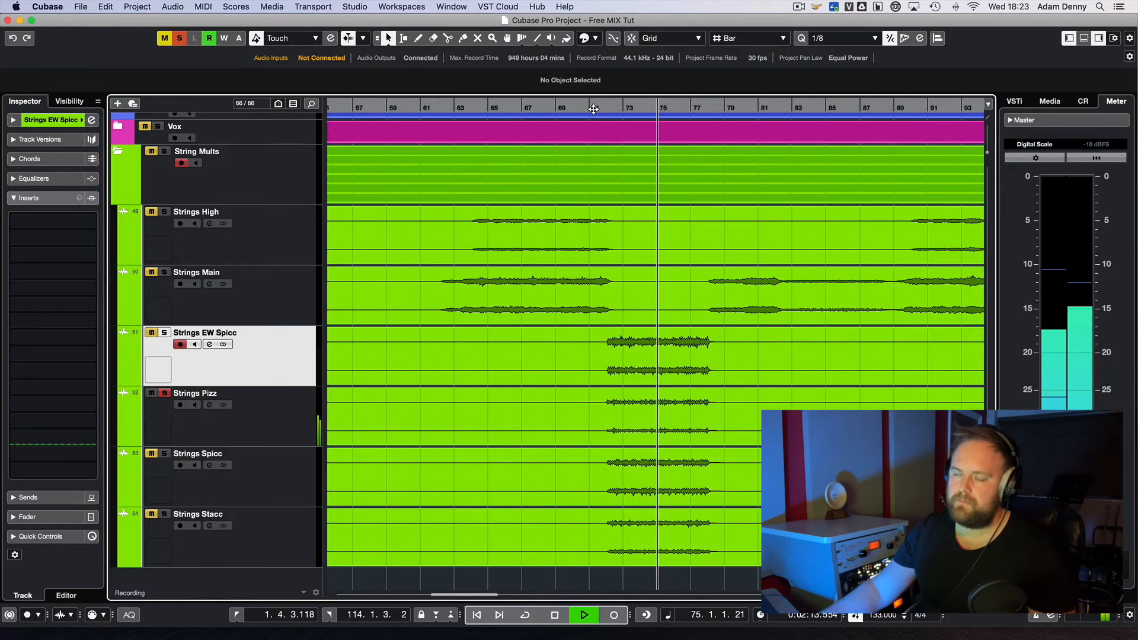
key(space)
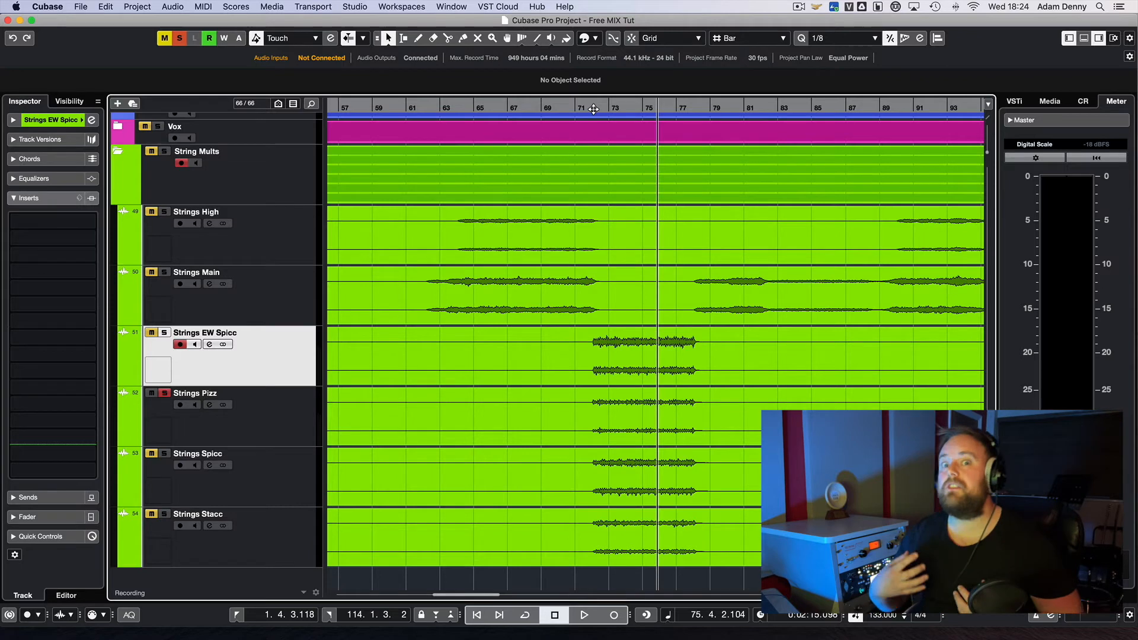
- Switch the solo from Strings Pizz to Strings Spicc and audition it from about bar 71
click(164, 392)
click(165, 453)
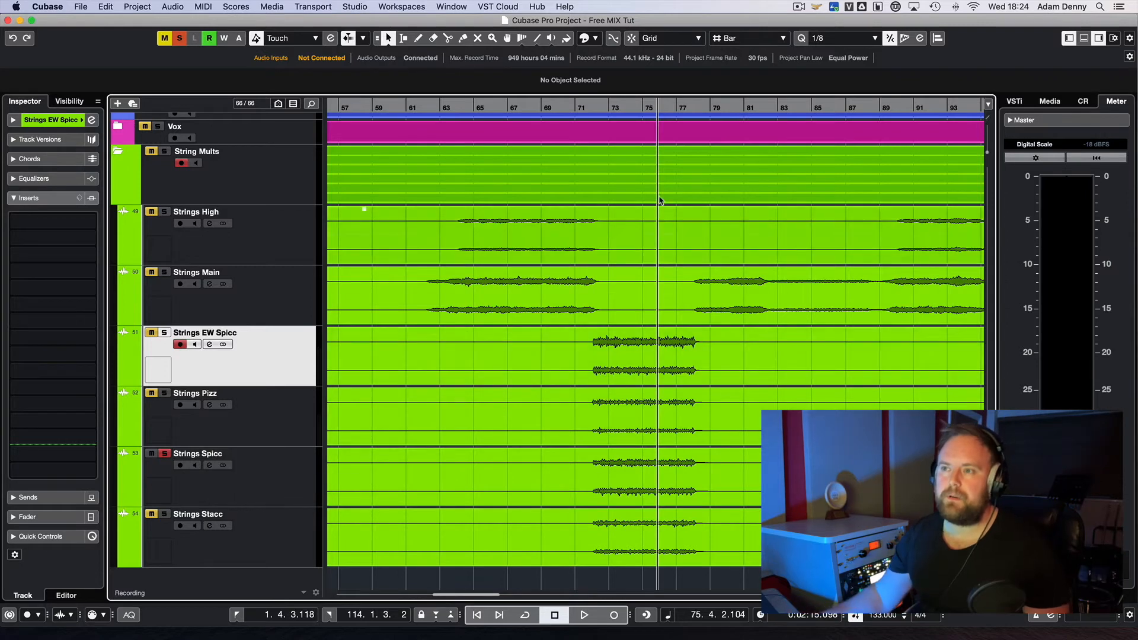
click(590, 108)
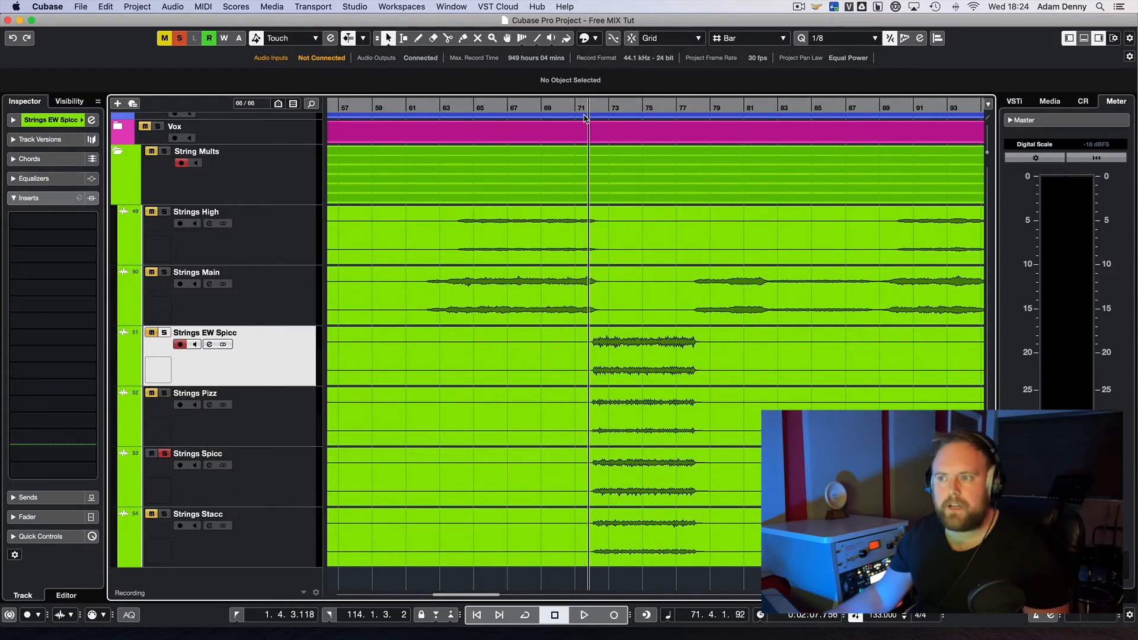
key(space)
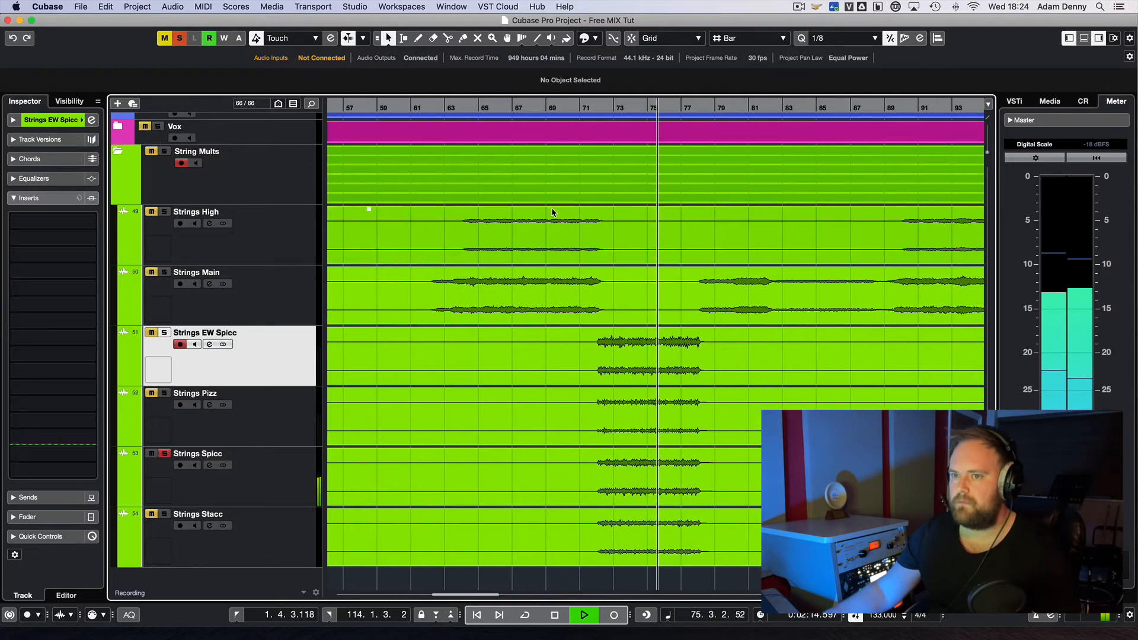
key(space)
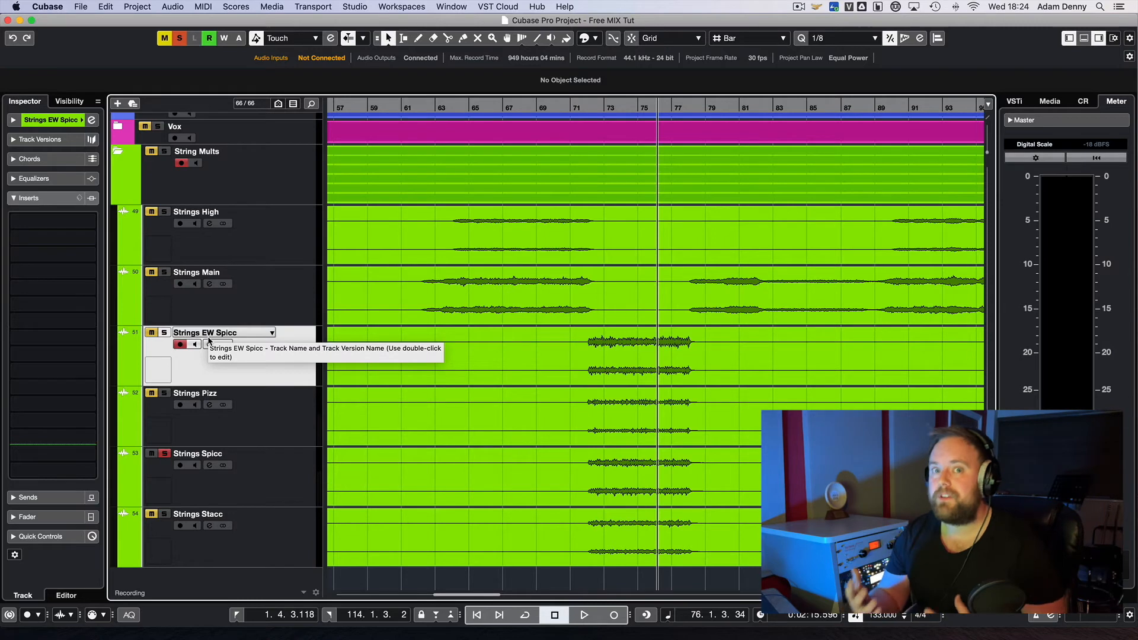
- Switch the solo from Strings Spicc to Strings Stacc in String Mults, audition it from about bar 76, and clear the solo
click(163, 454)
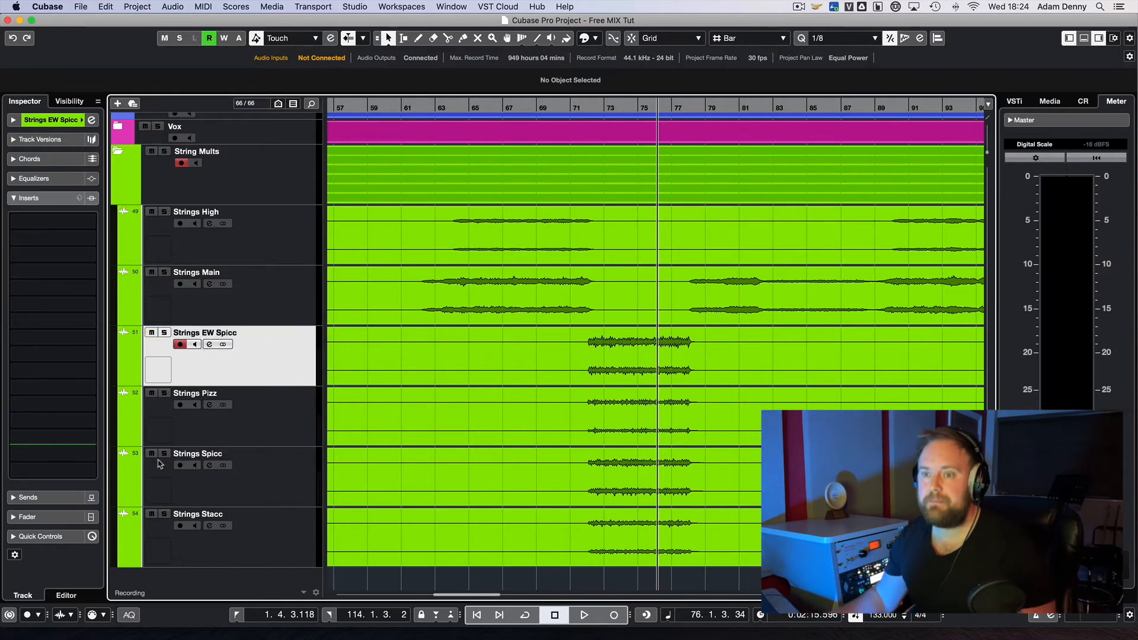
click(164, 513)
key(space)
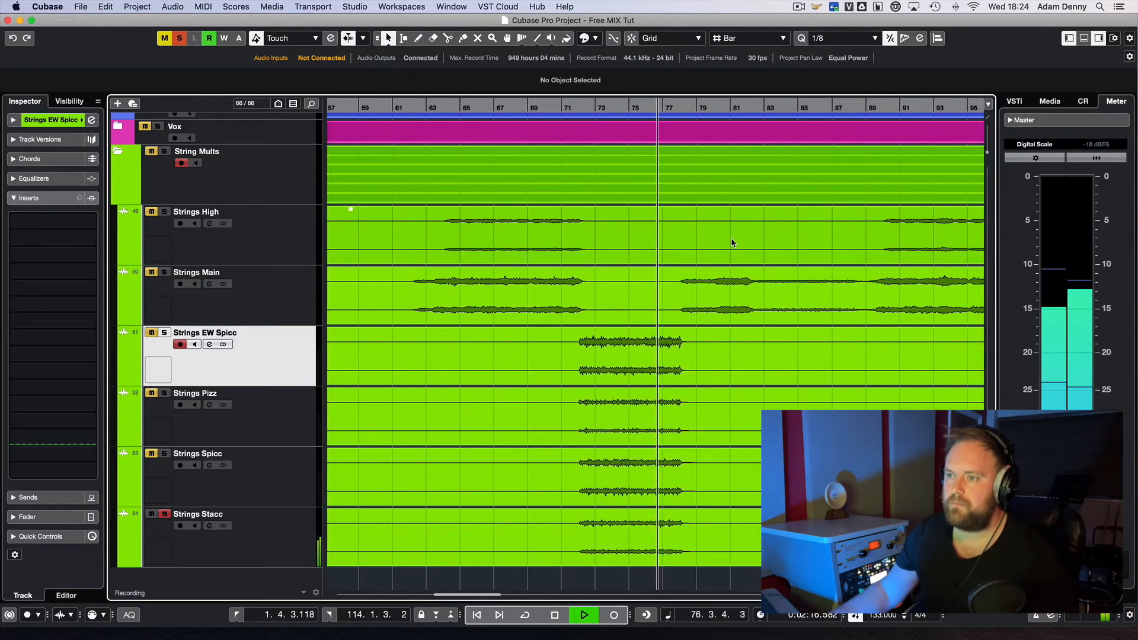
key(space)
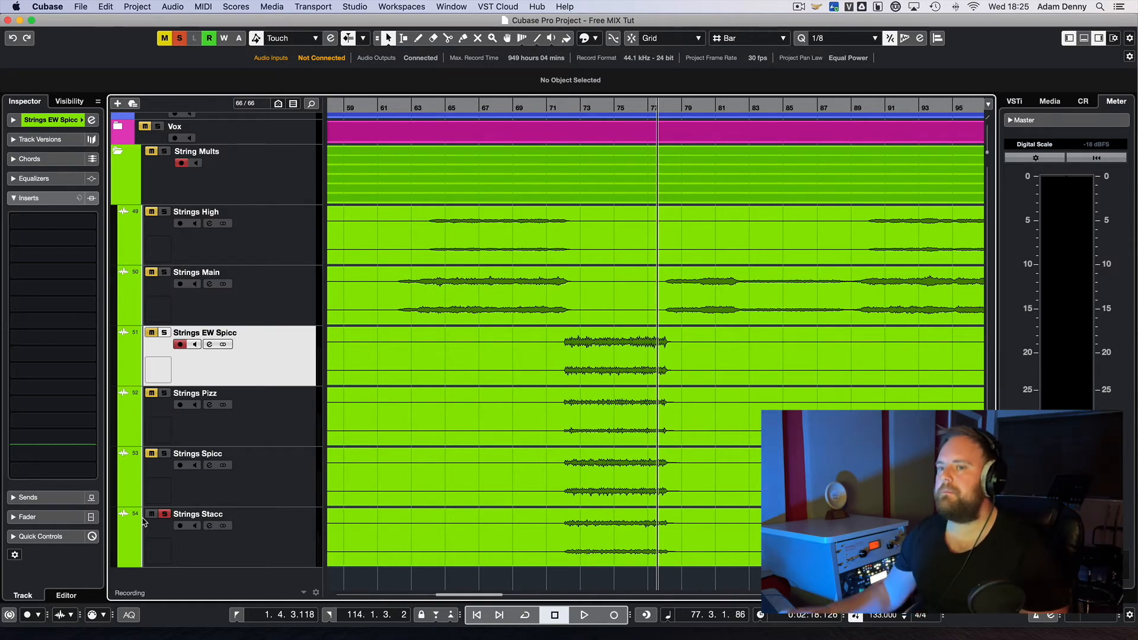
click(164, 514)
- Examine the Virtual Mix Rack insert on the combined Strings Stacc track and close the plug-in window
scroll(516, 426, up, 3)
scroll(516, 427, up, 4)
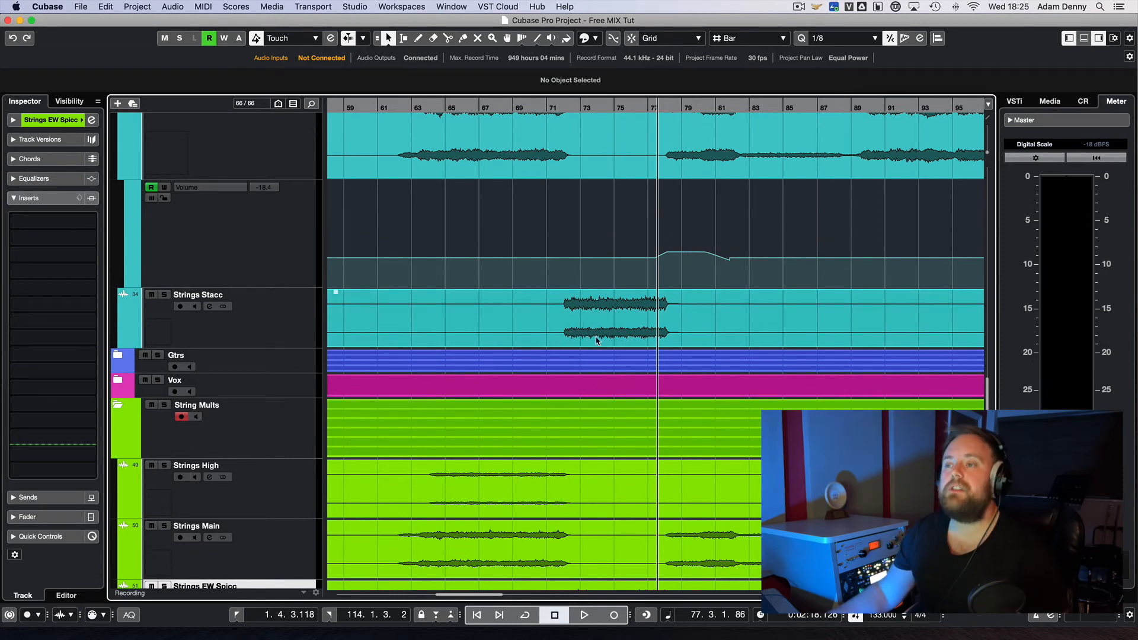
click(251, 318)
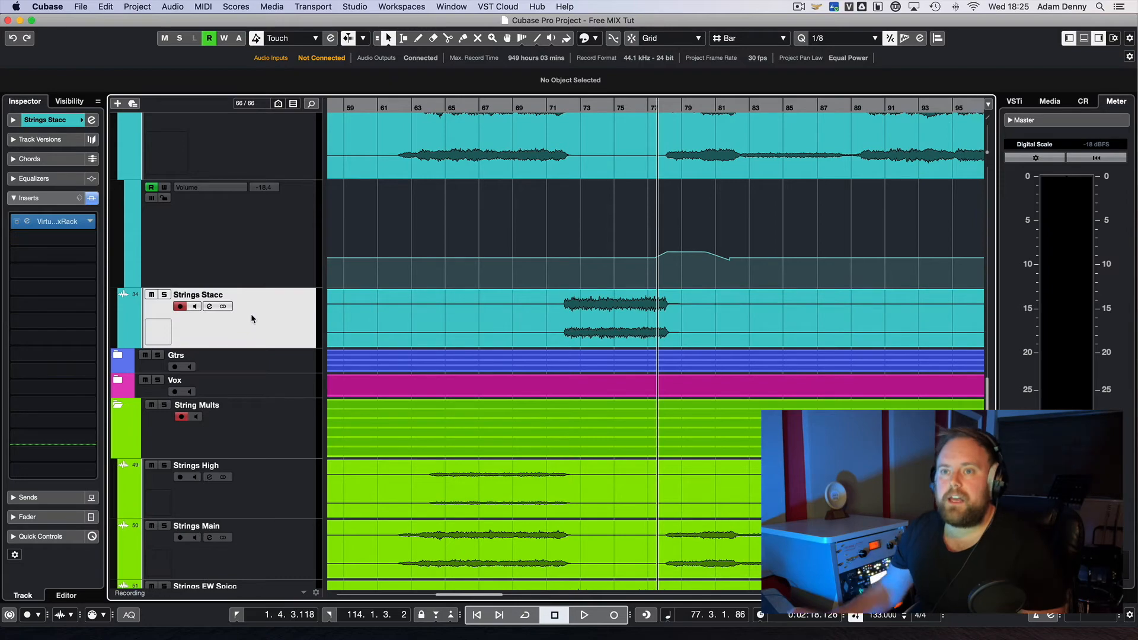
click(41, 227)
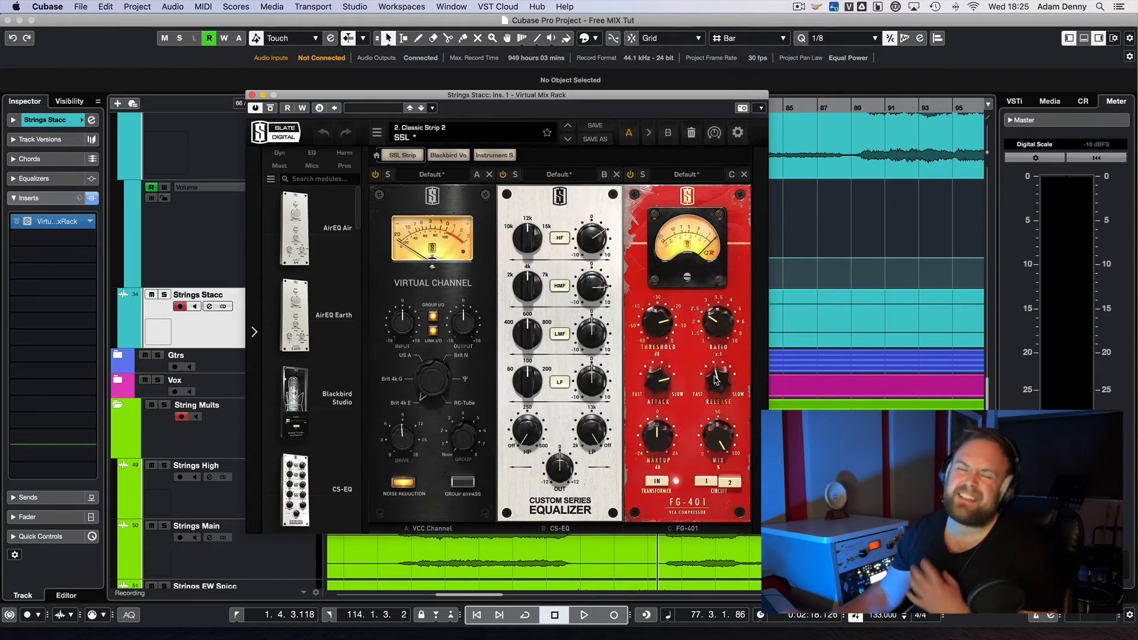
click(252, 96)
- Mute the Vox and String Mults folders, with String Mults collapsed, and play the remaining mix from about bar 61
click(145, 379)
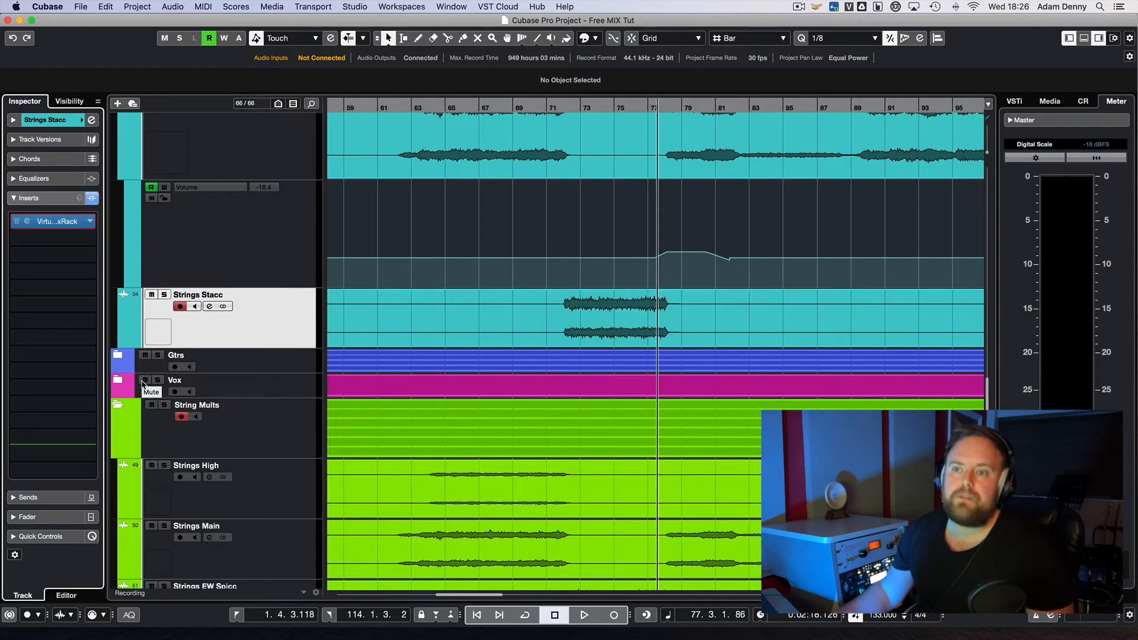
click(151, 404)
click(119, 404)
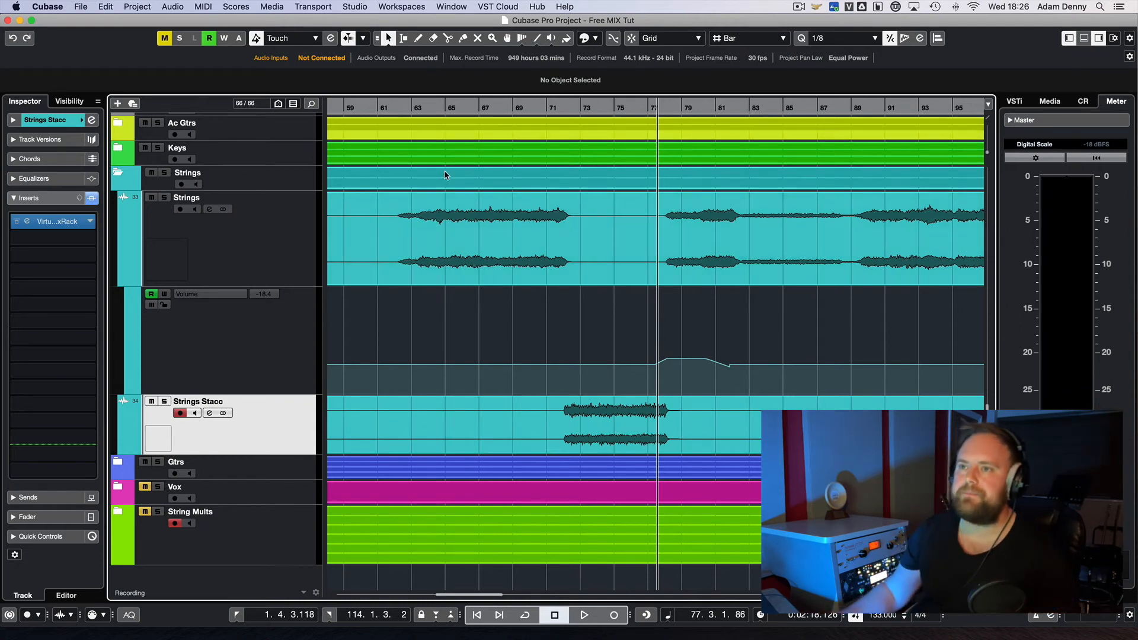
double_click(384, 109)
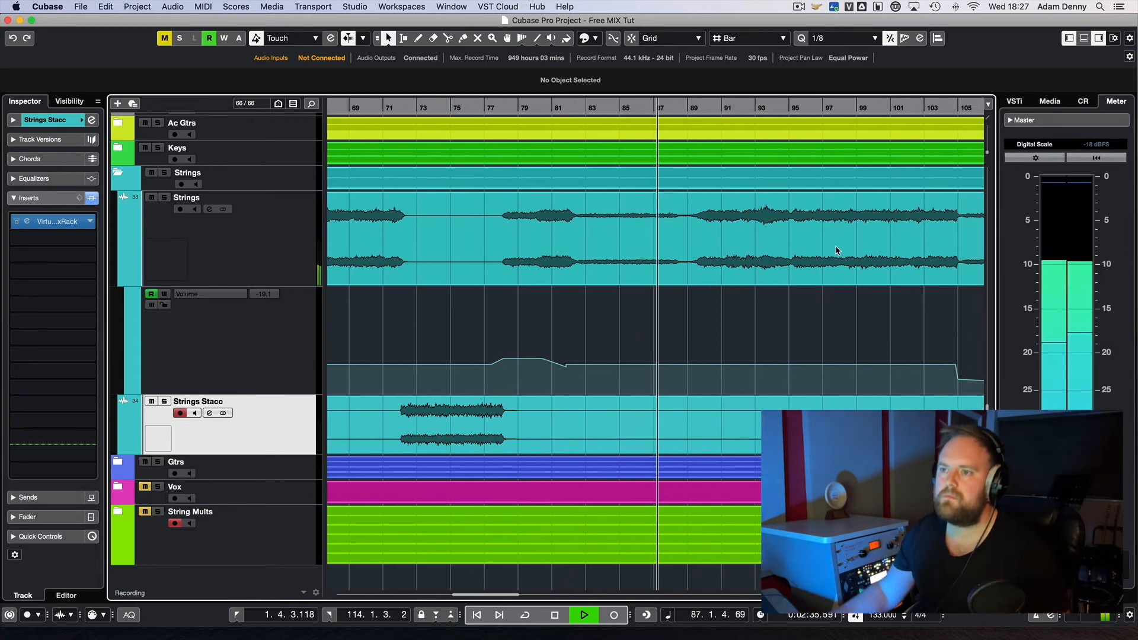
key(space)
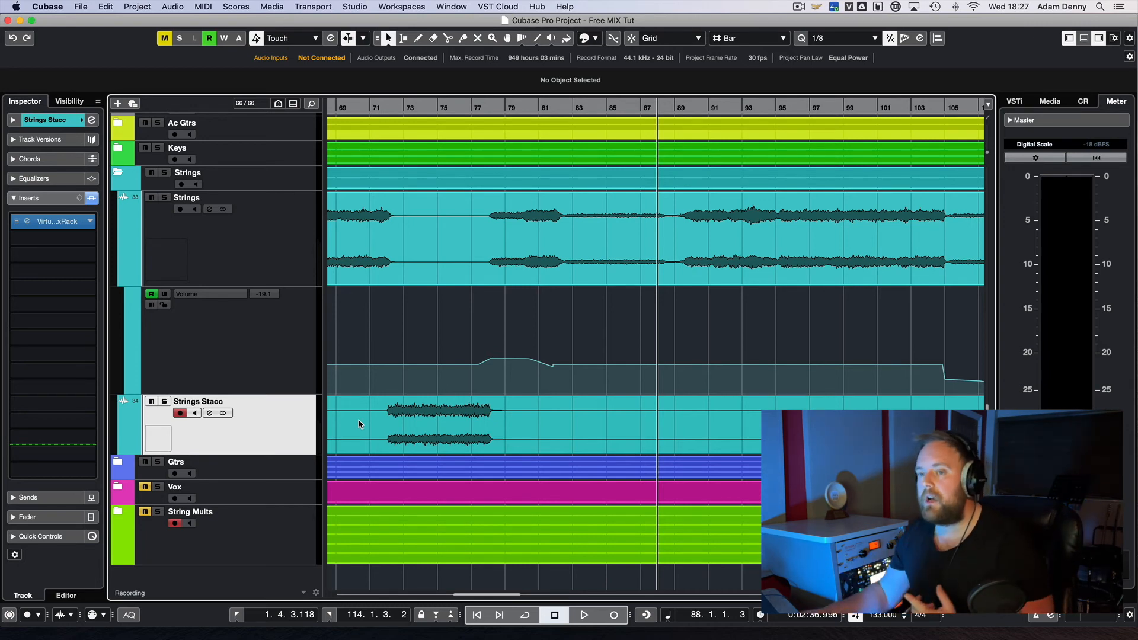
- Expand the Gtrs folder, solo Gtr AC30 R, and audition it from bar 72
click(118, 462)
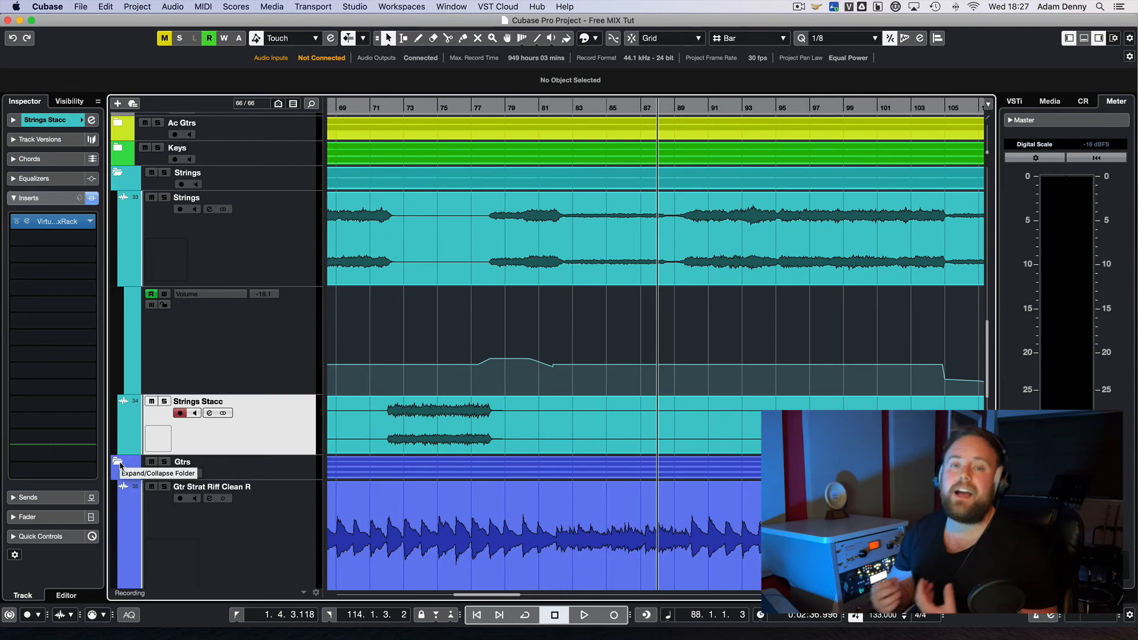
scroll(380, 433, down, 5)
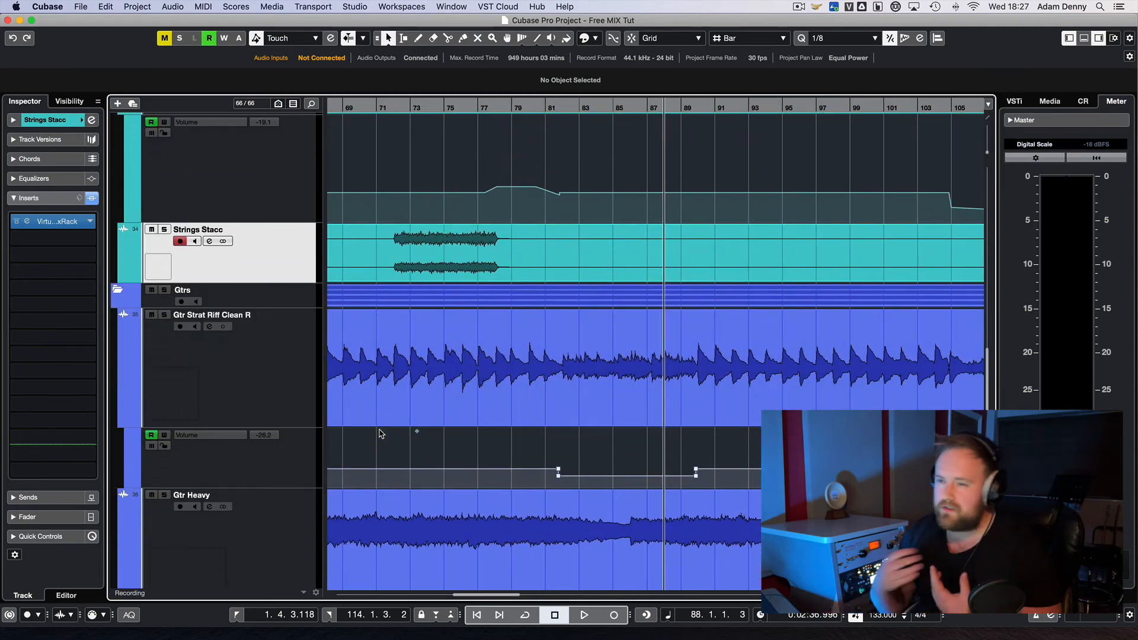
scroll(380, 433, down, 15)
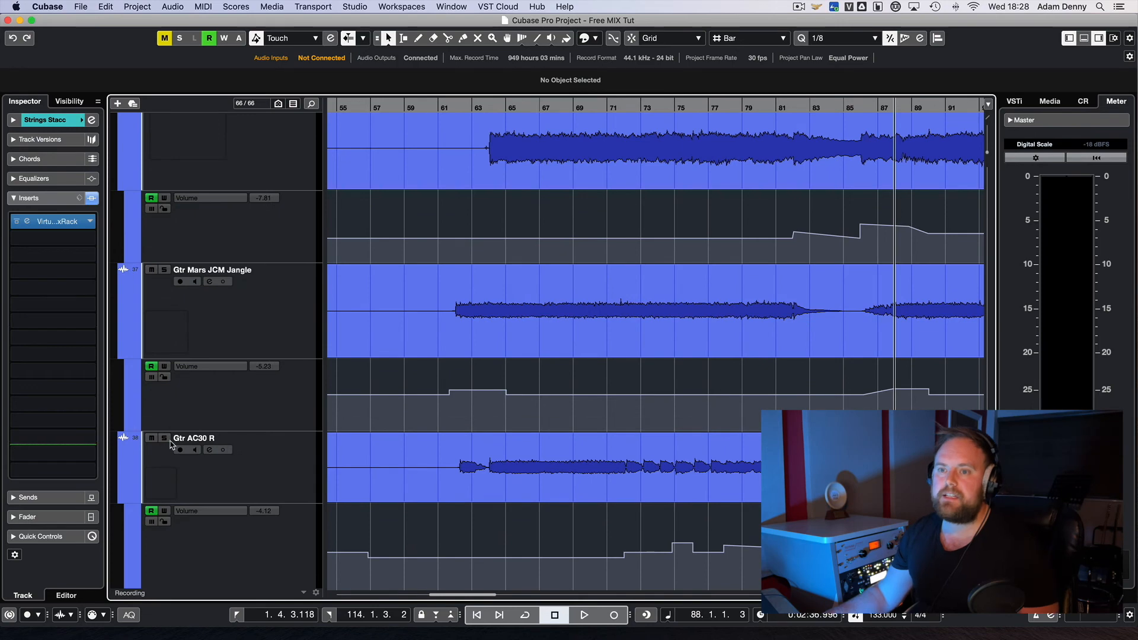
click(165, 439)
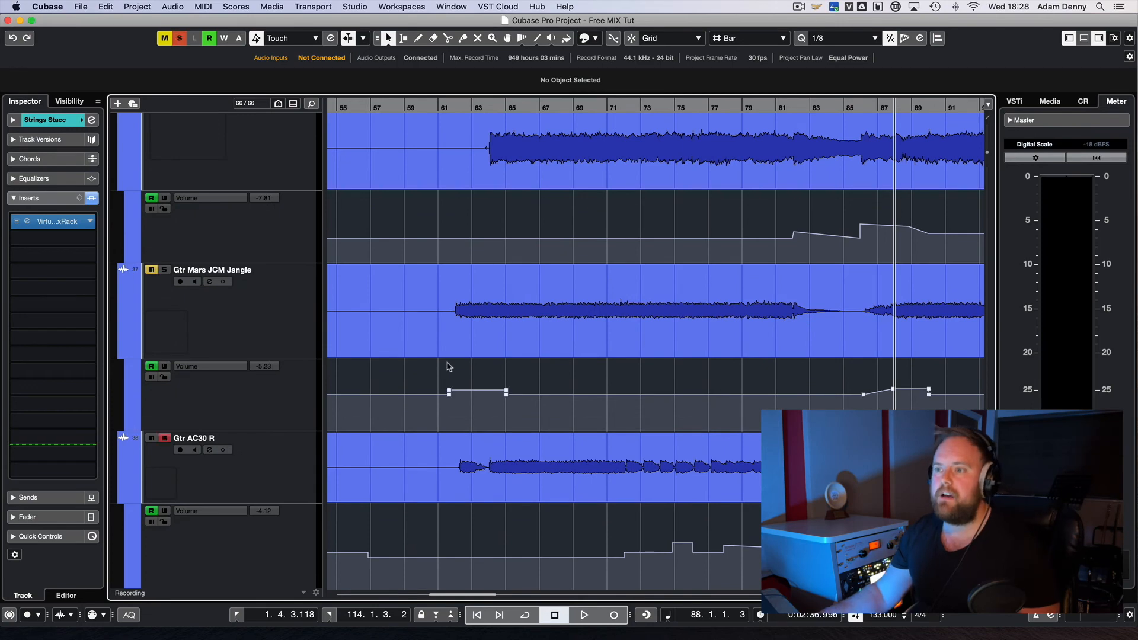
click(624, 106)
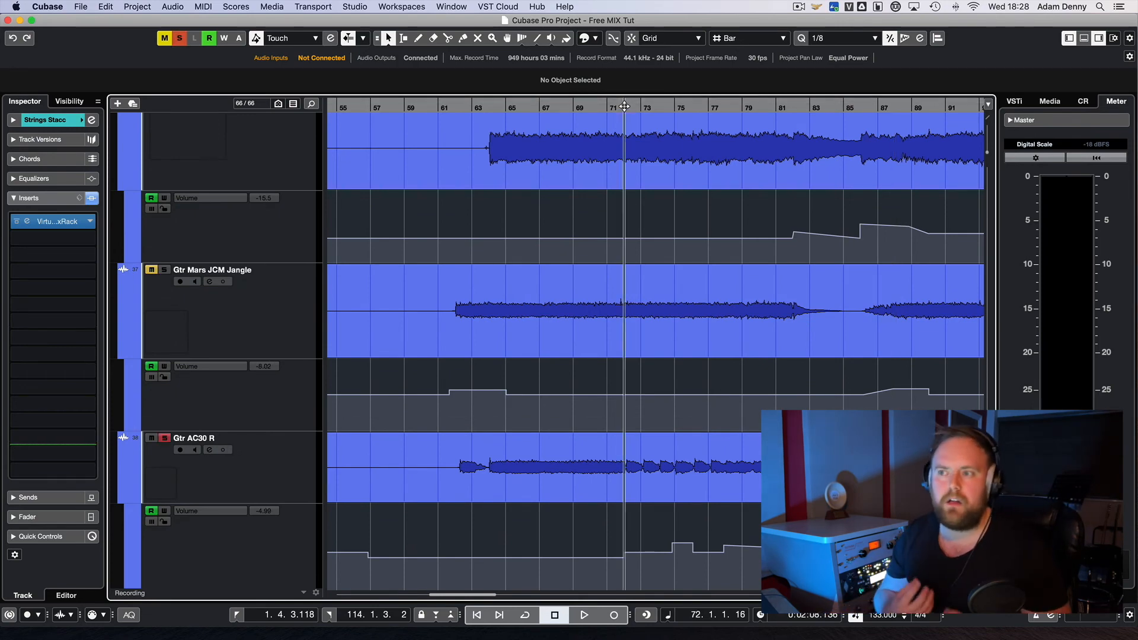
key(space)
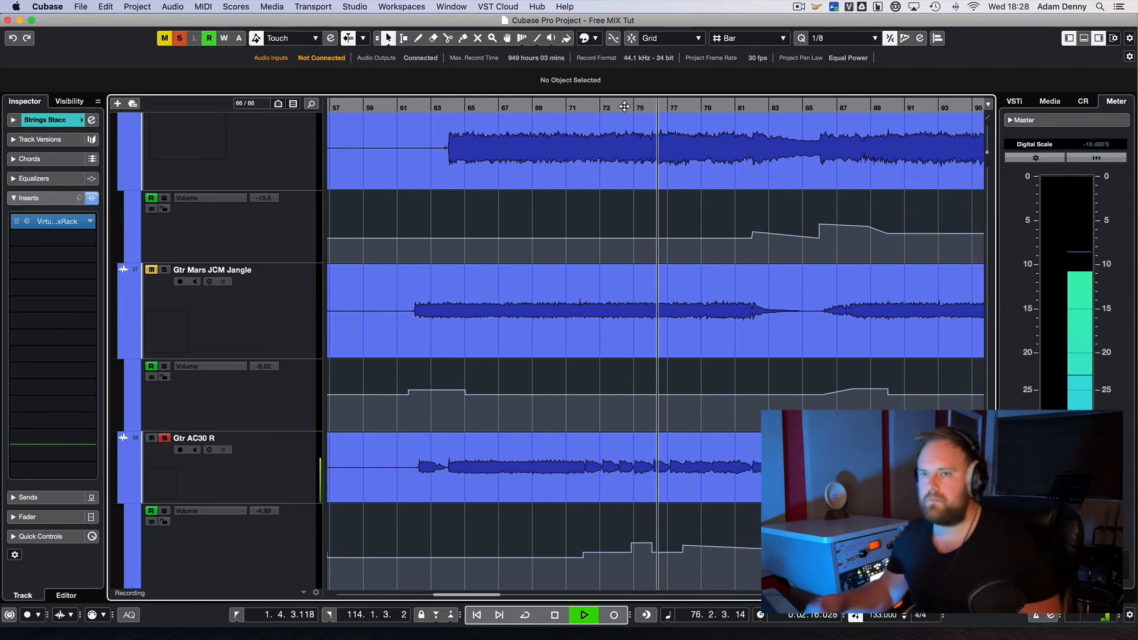
key(space)
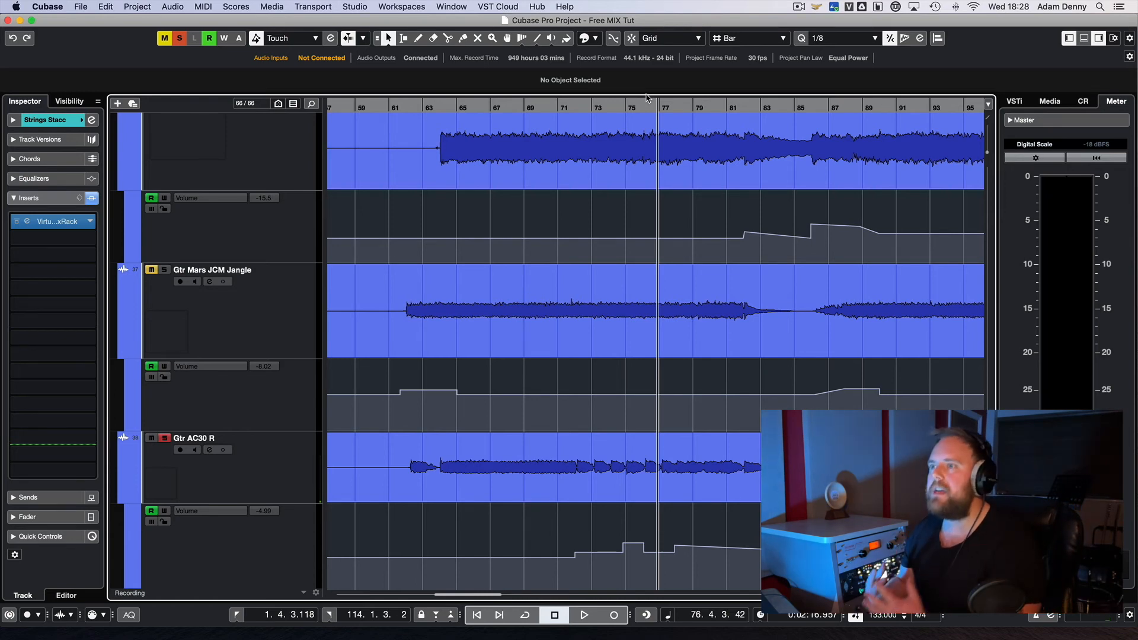
- Clear the Gtr AC30 R solo and play the mix through the strings transition from about bar 76
scroll(533, 237, up, 10)
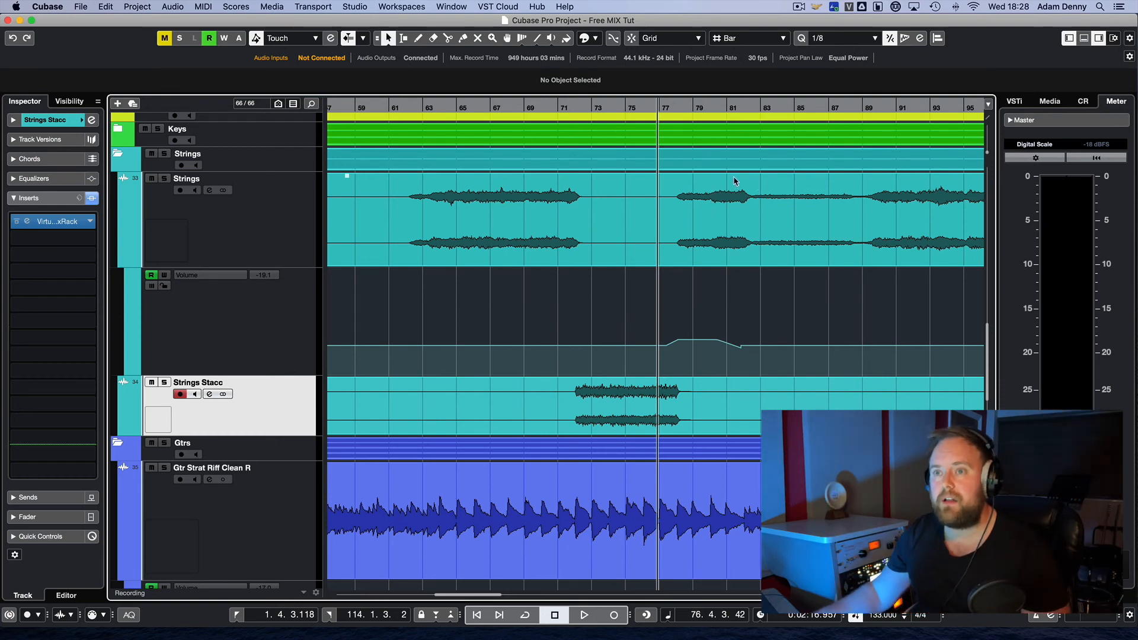
key(space)
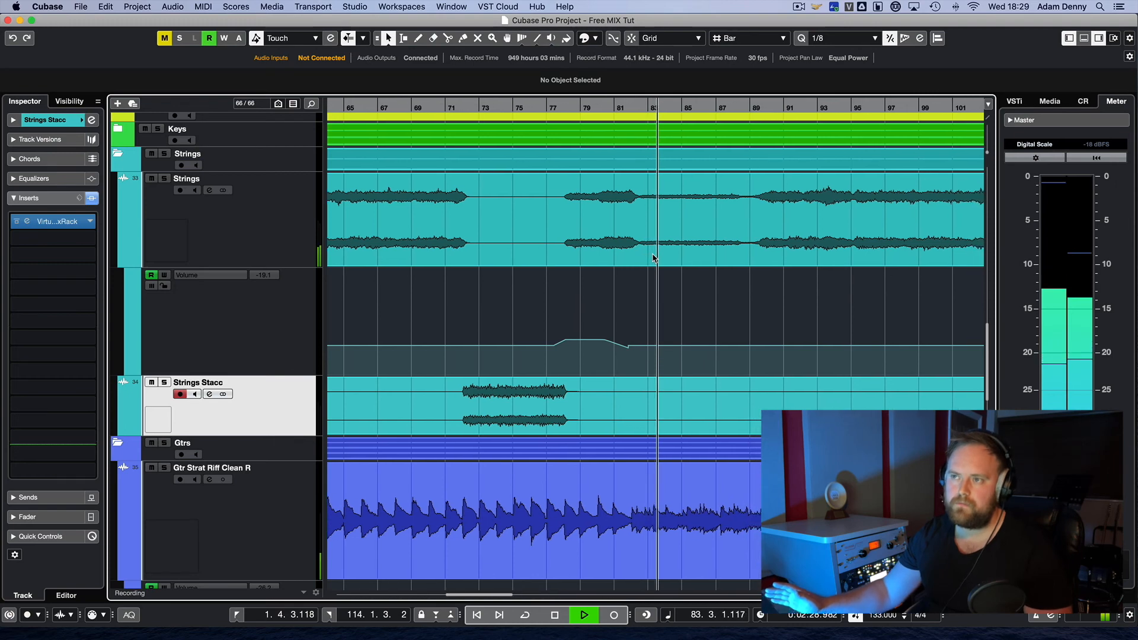
key(space)
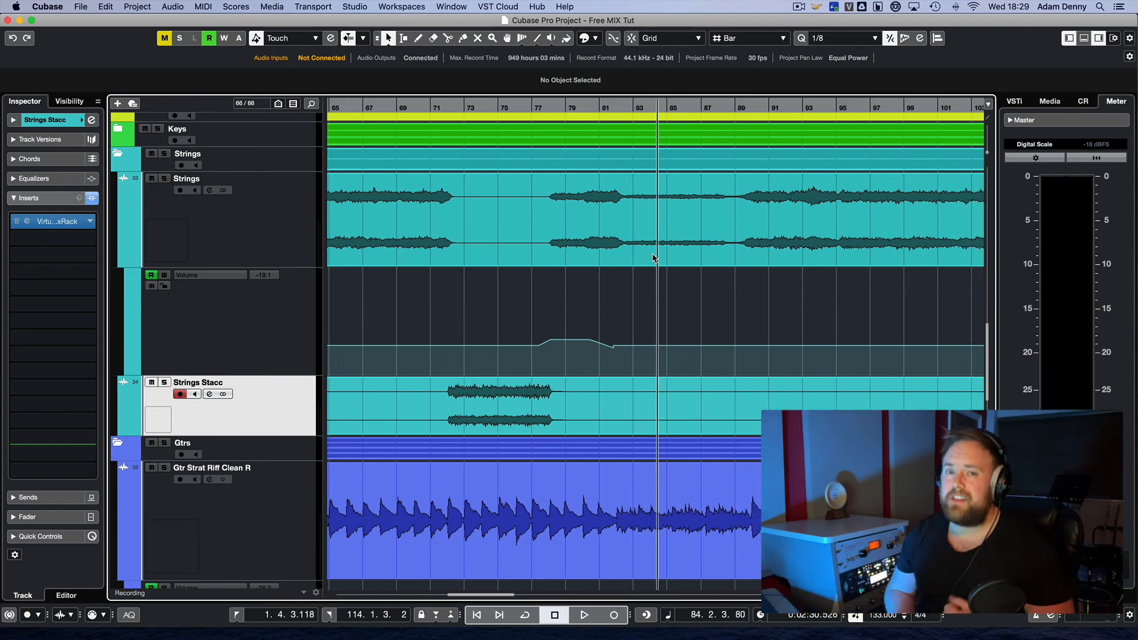